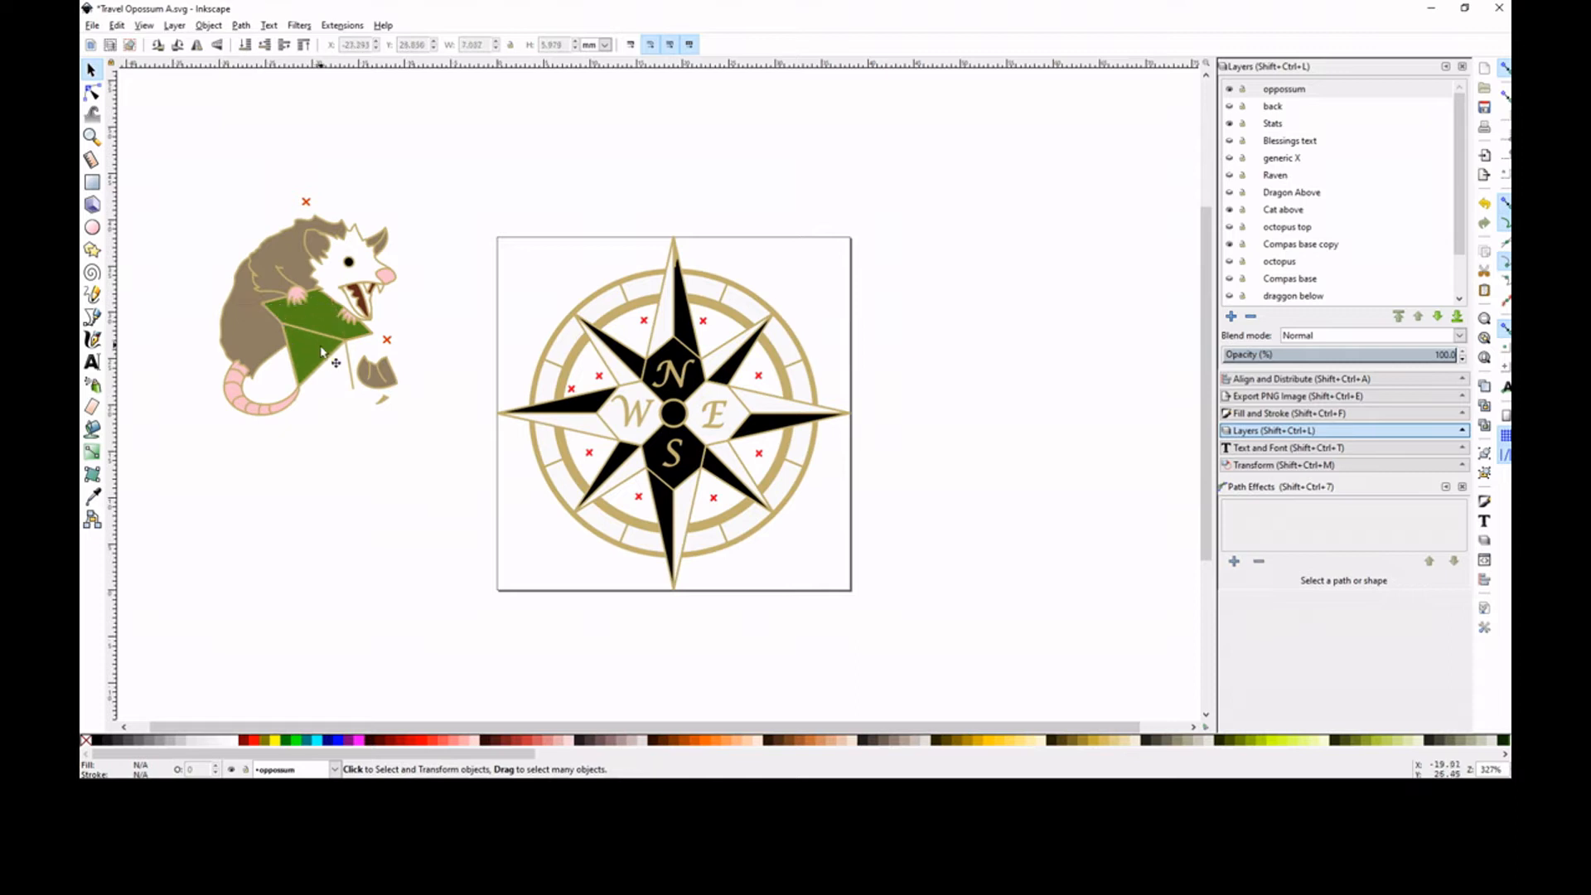
Step: Delete the green shapes the opossum holds, plus the small X and loose brown and gold pieces below its jaw
left_click(319, 330)
key("Delete")
left_click(310, 327)
key("Delete")
left_click(385, 340)
key("Delete")
left_click(350, 358)
key("Delete")
left_click(384, 379)
key("Delete")
left_click(366, 340)
key("Delete")
Step: Examine the opossum's face and the nodes of its open-mouth outline up close
left_click(92, 137)
left_click_drag(286, 217, 416, 334)
key("n")
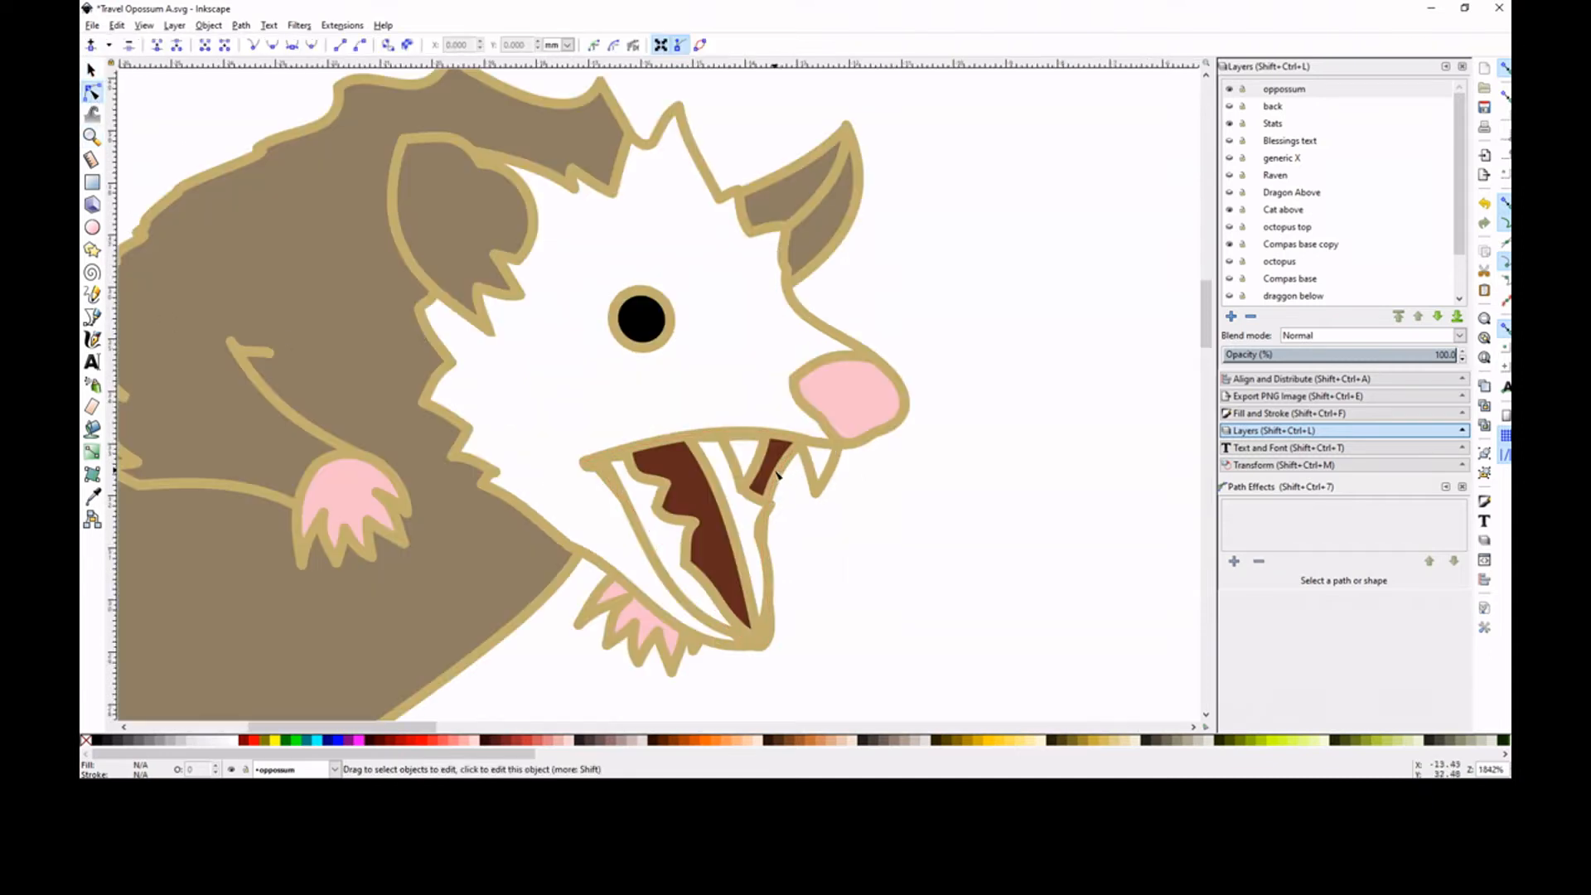
left_click(778, 475)
left_click(951, 552)
left_click(775, 481)
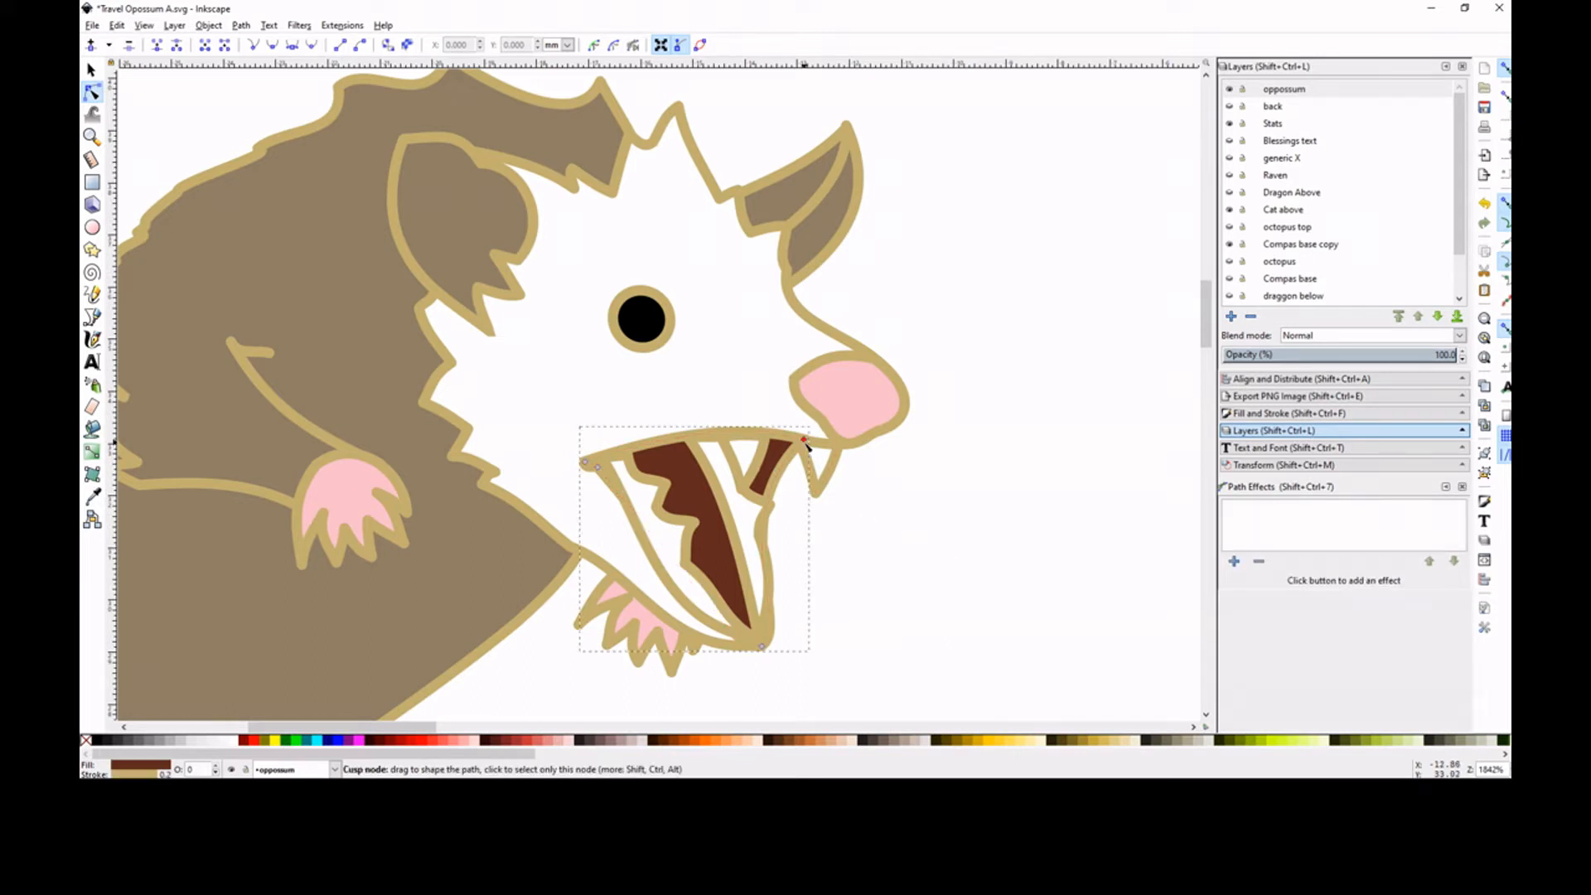
left_click(936, 466)
key("minus")
key("minus")
key("minus")
key("minus")
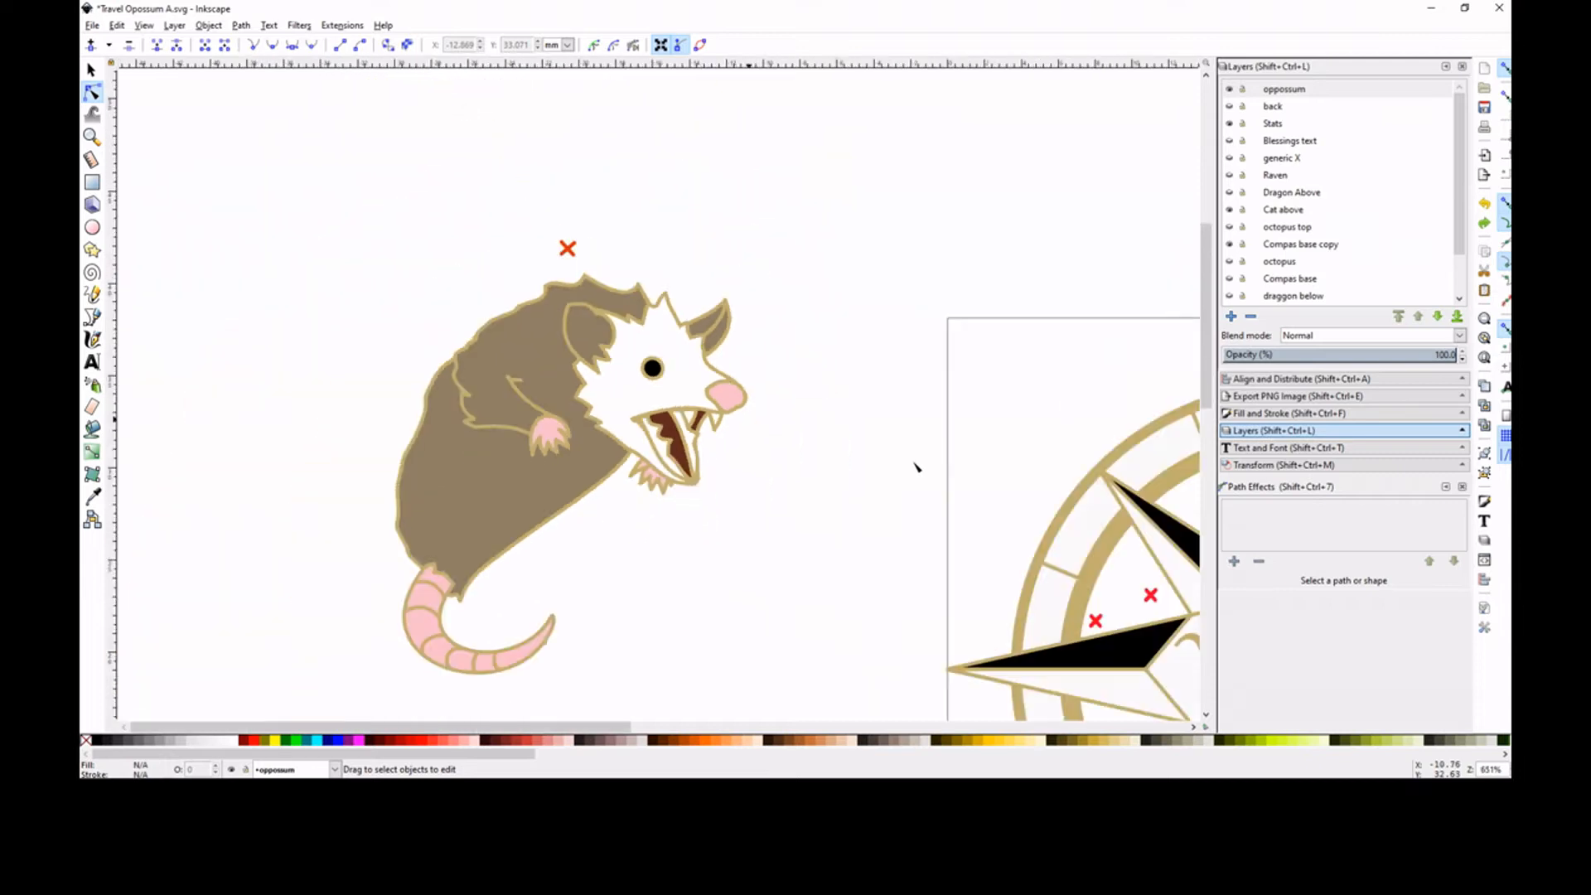
Step: Try placing the opossum over the top of the compass with its body lowered behind the rings
key("s")
left_click(609, 308)
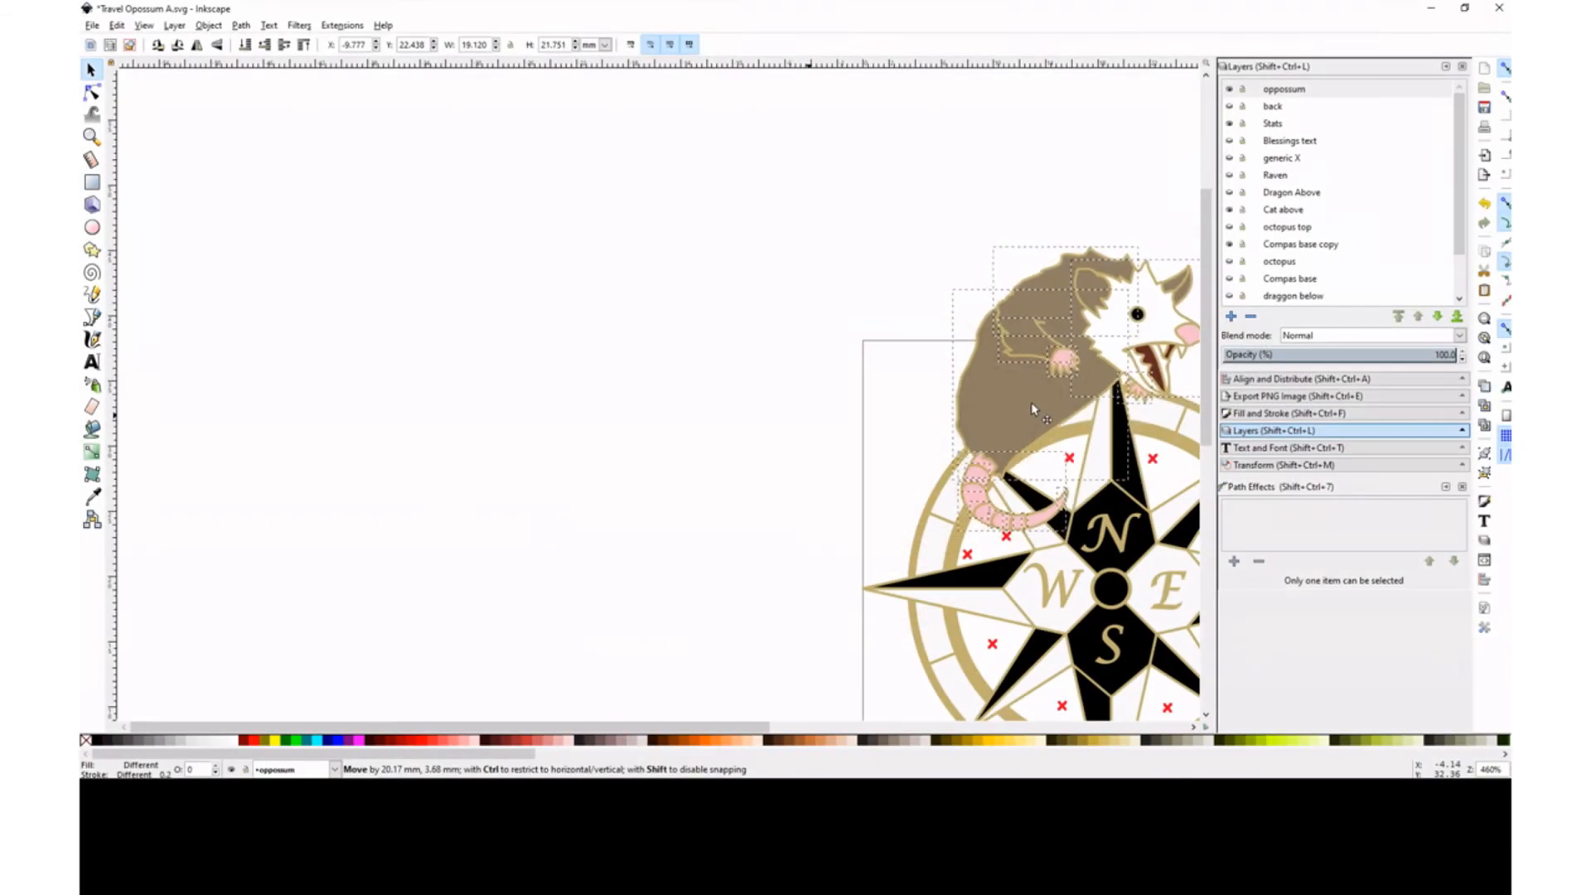
left_click_drag(1031, 402, 1037, 420)
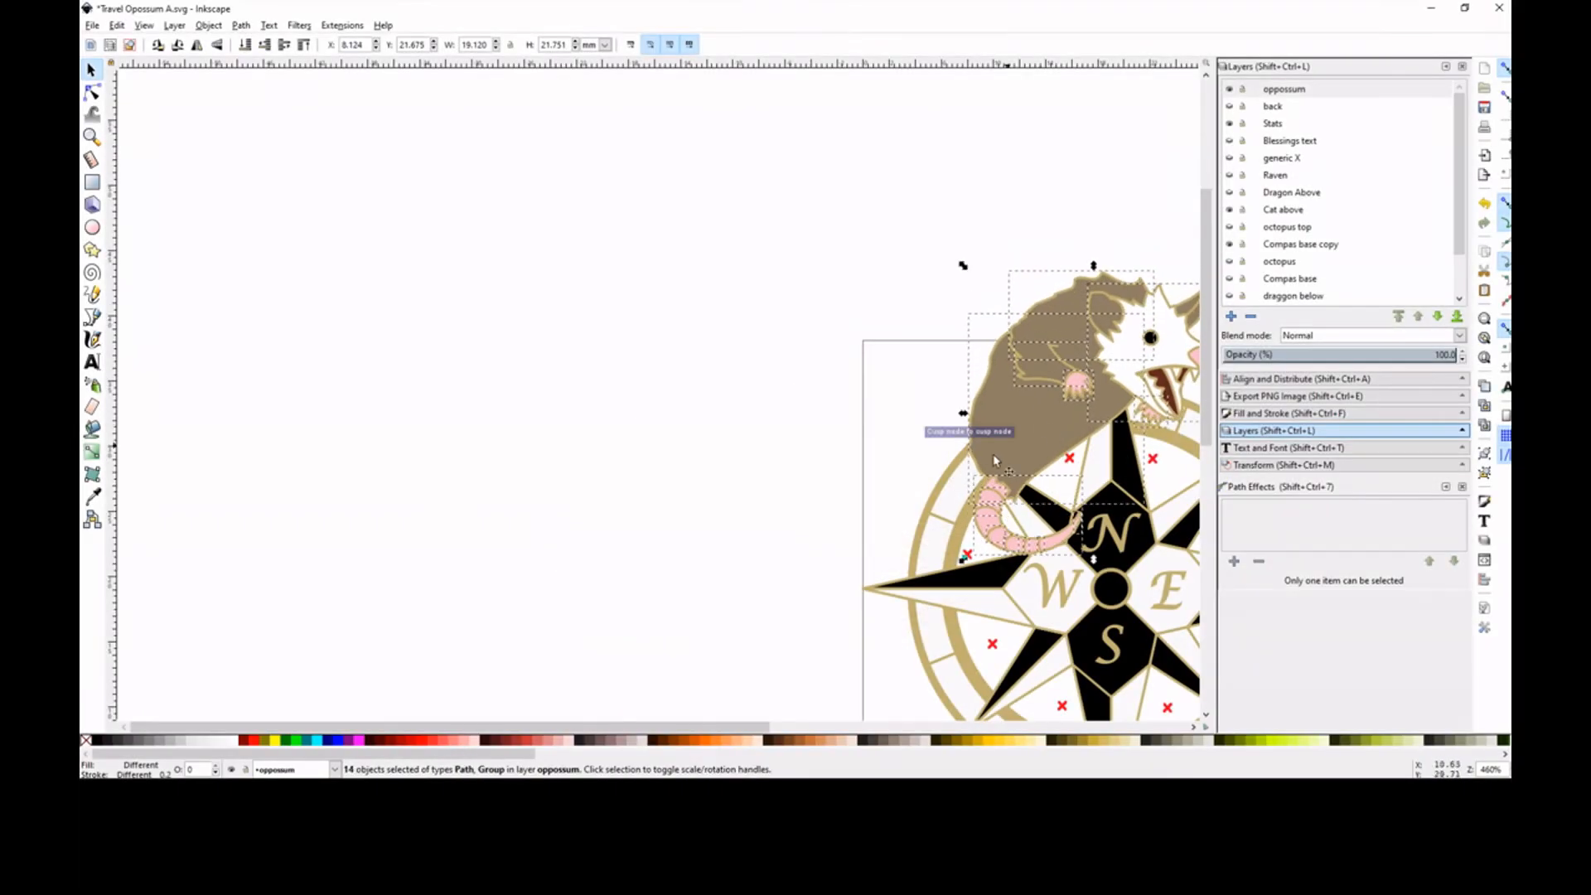
left_click_drag(749, 726, 929, 705)
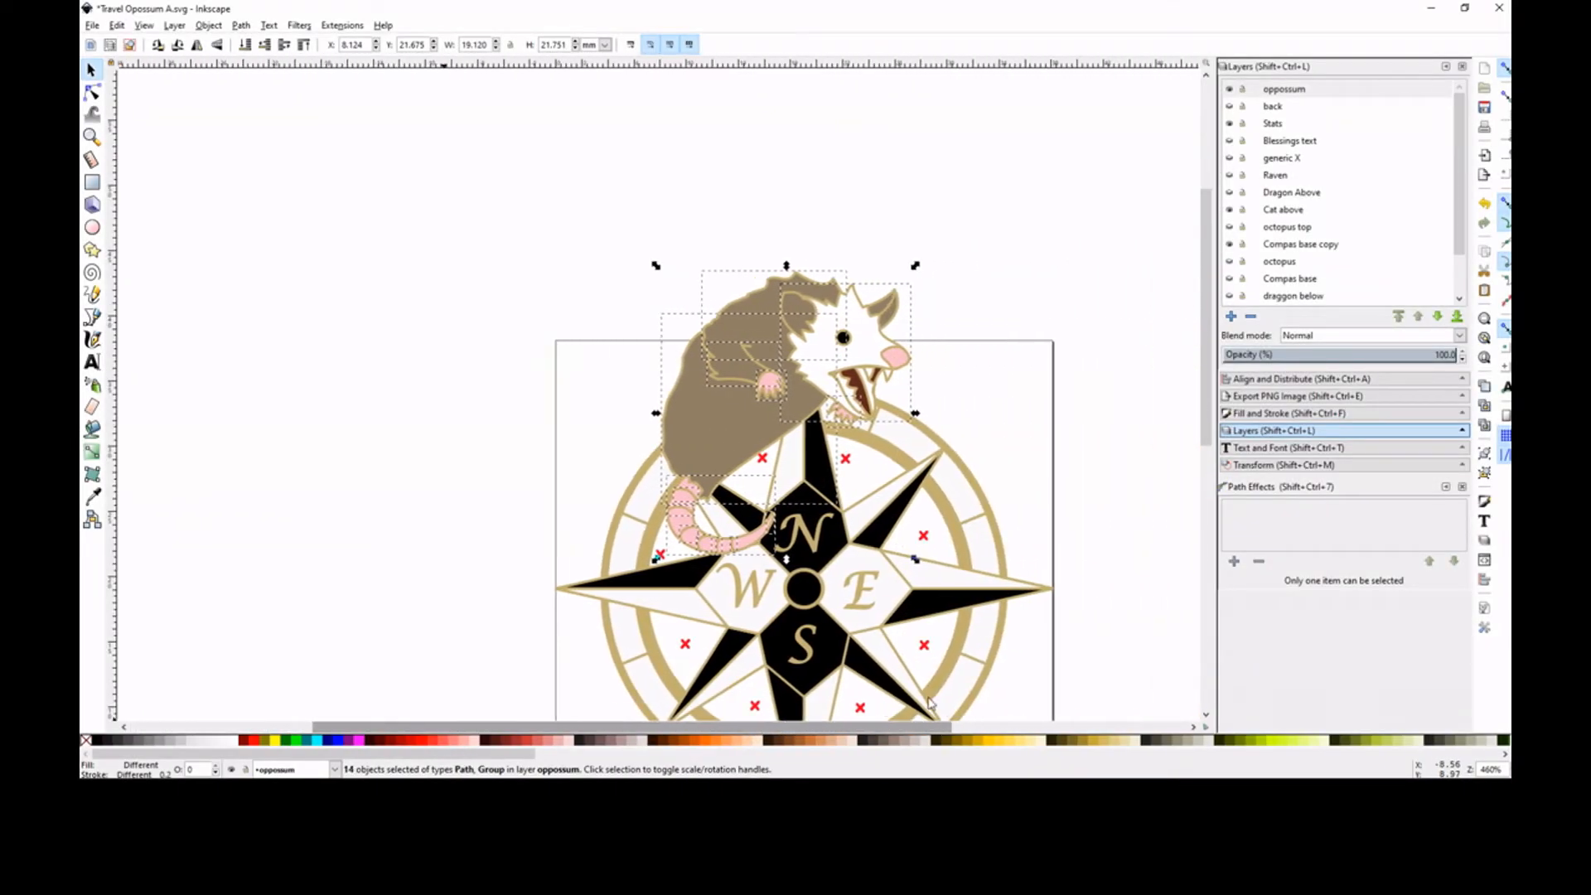
left_click(752, 459)
key("Page_Down")
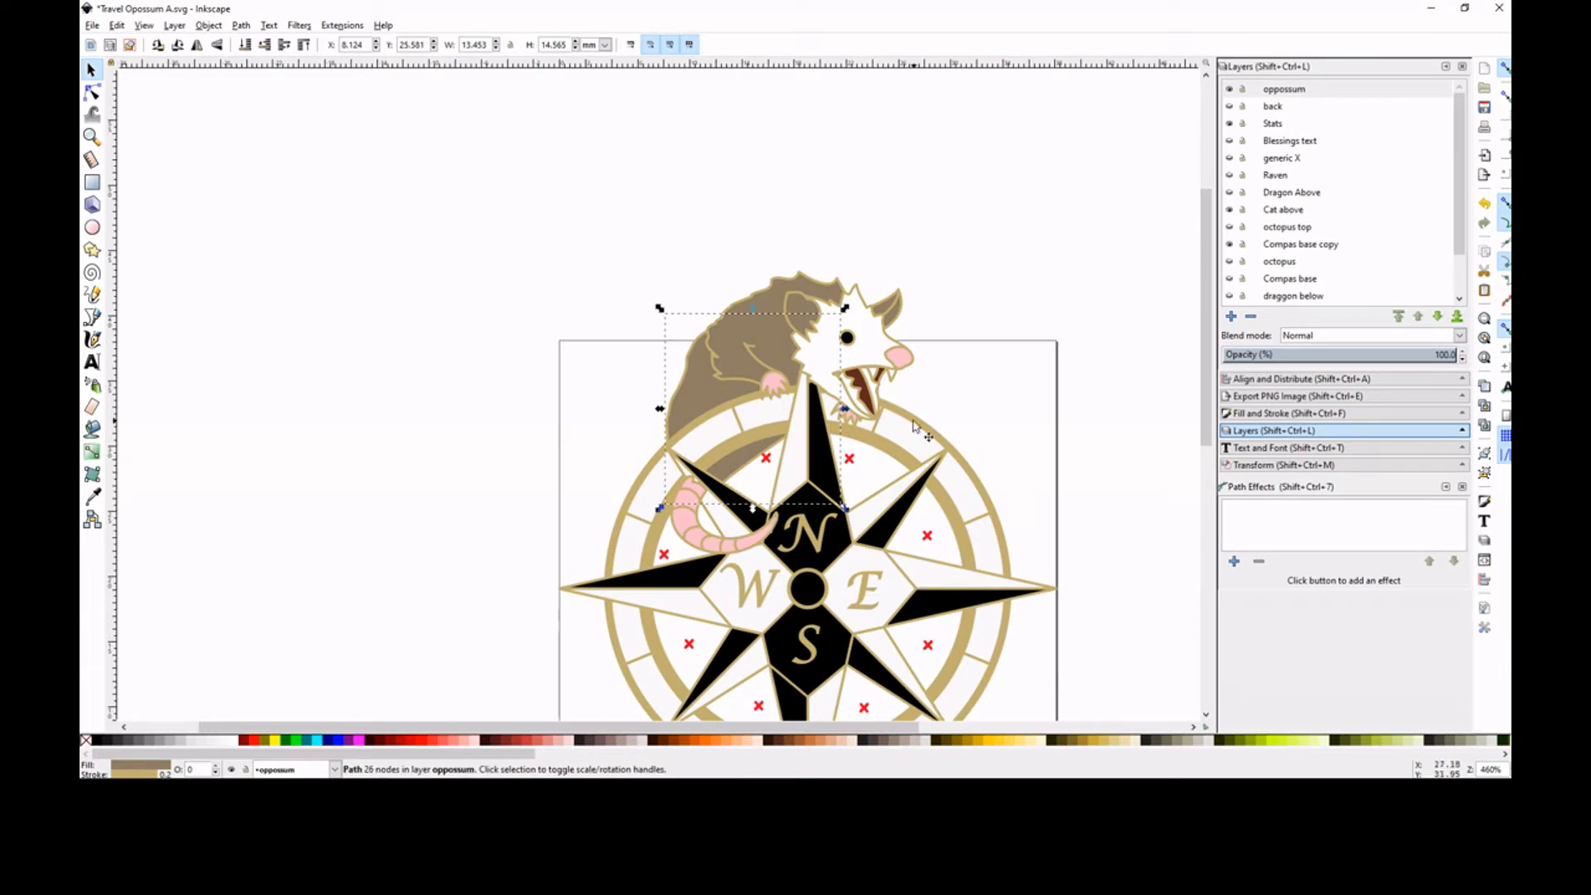
left_click(1022, 280)
key("ctrl+z")
key("ctrl+z")
Step: Group the 14 opossum parts and position the group over the compass's north point, with the paws at the outer ring
left_click_drag(471, 266, 151, 628)
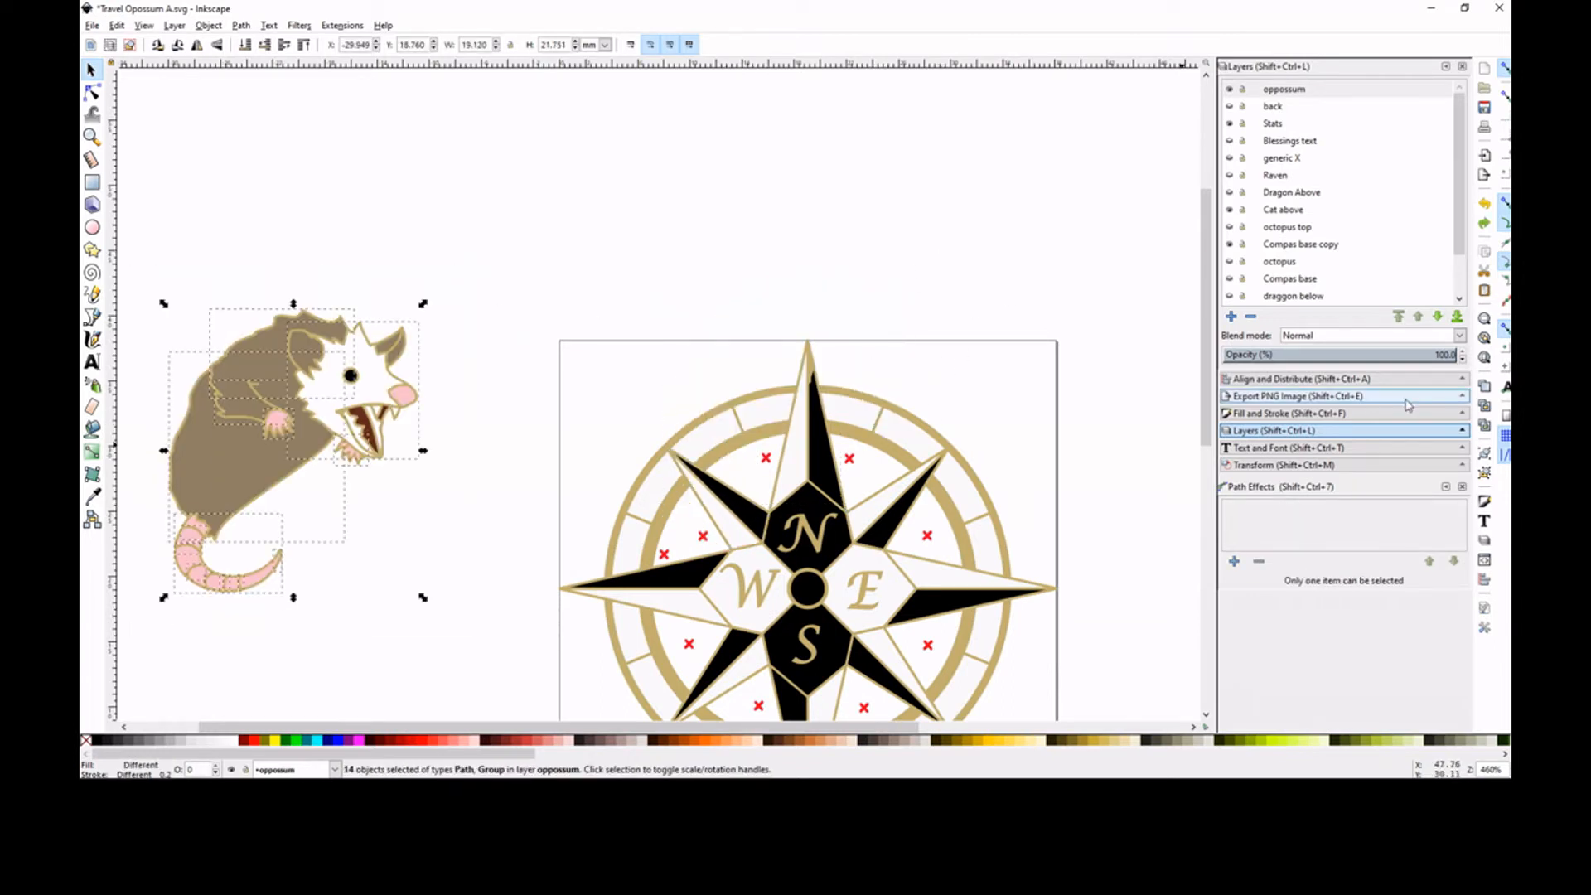
left_click_drag(296, 412, 868, 331)
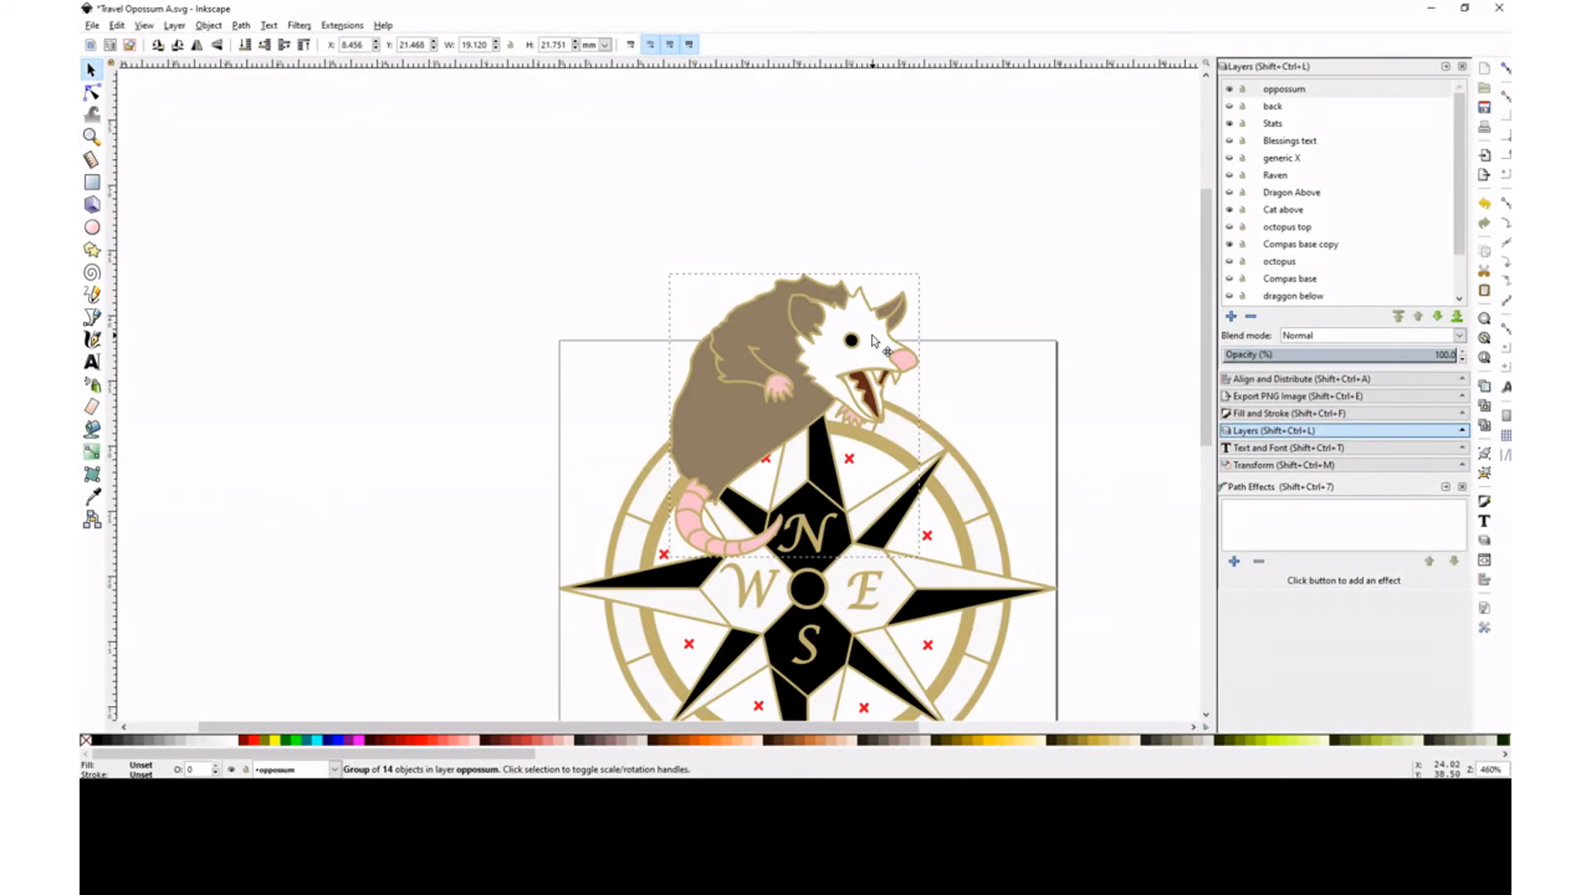
left_click_drag(873, 341, 876, 340)
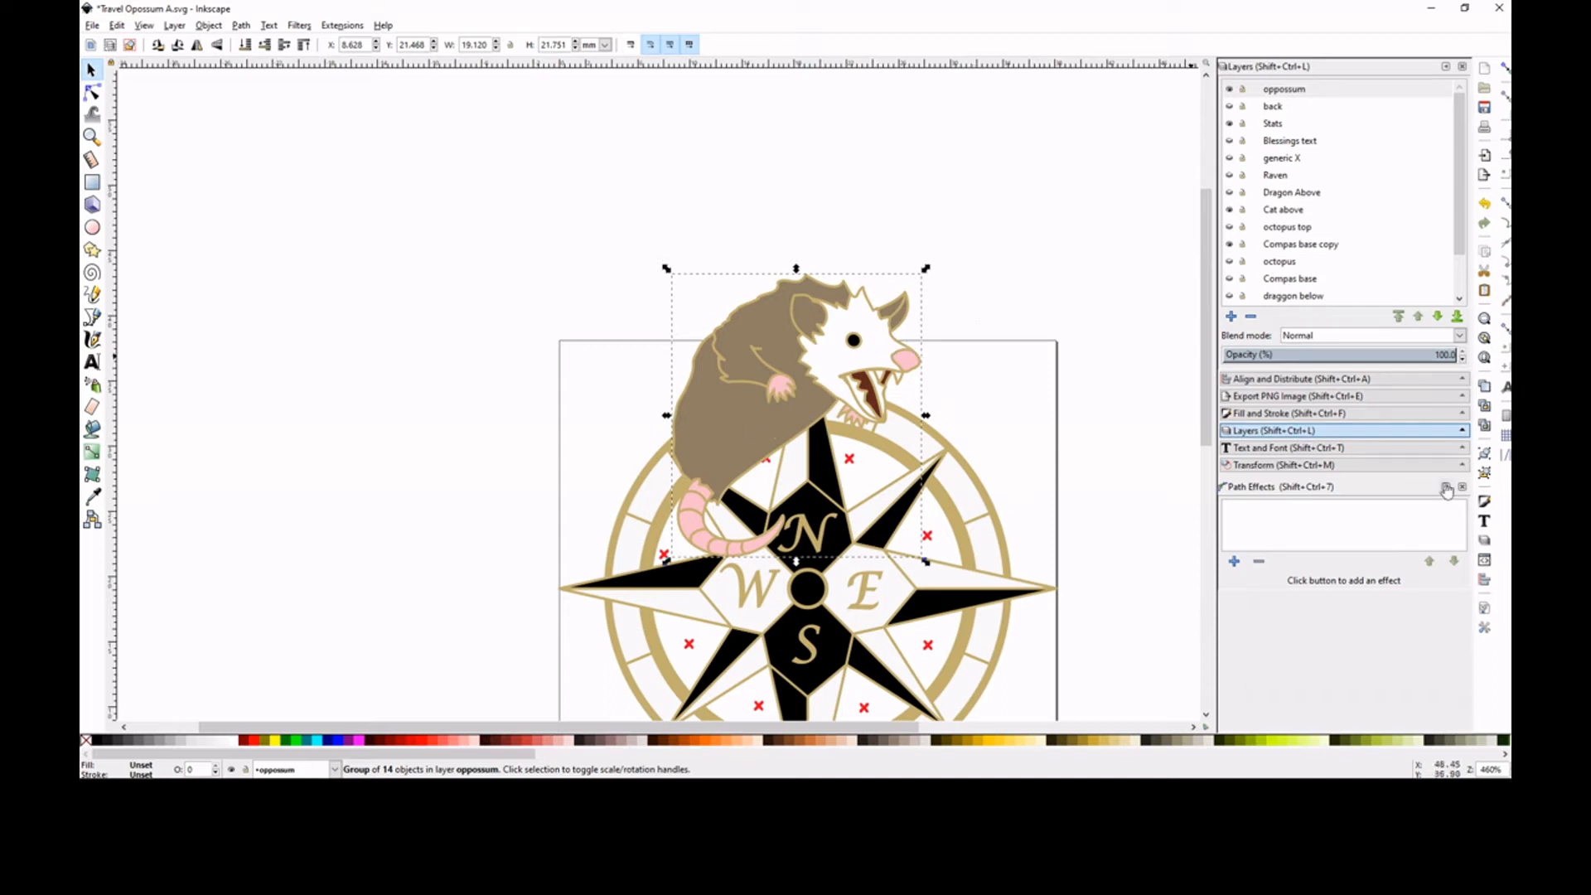
Step: Send the opossum's lower body shape behind the compass, leaving the head, paws and tail in front
left_click(733, 447, "ctrl")
key("End")
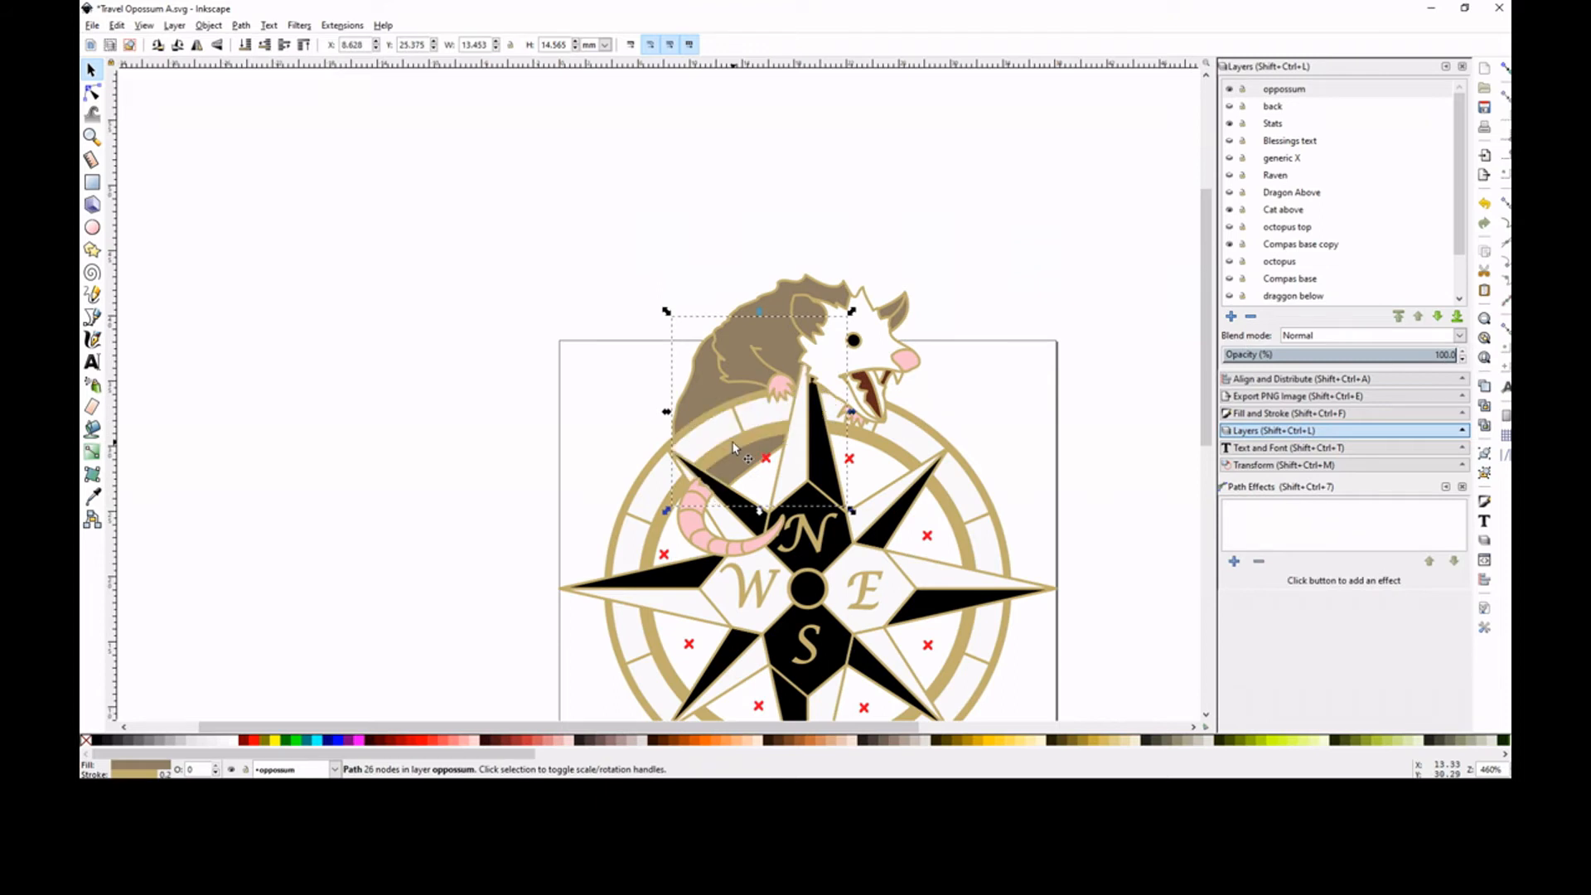
left_click(591, 445)
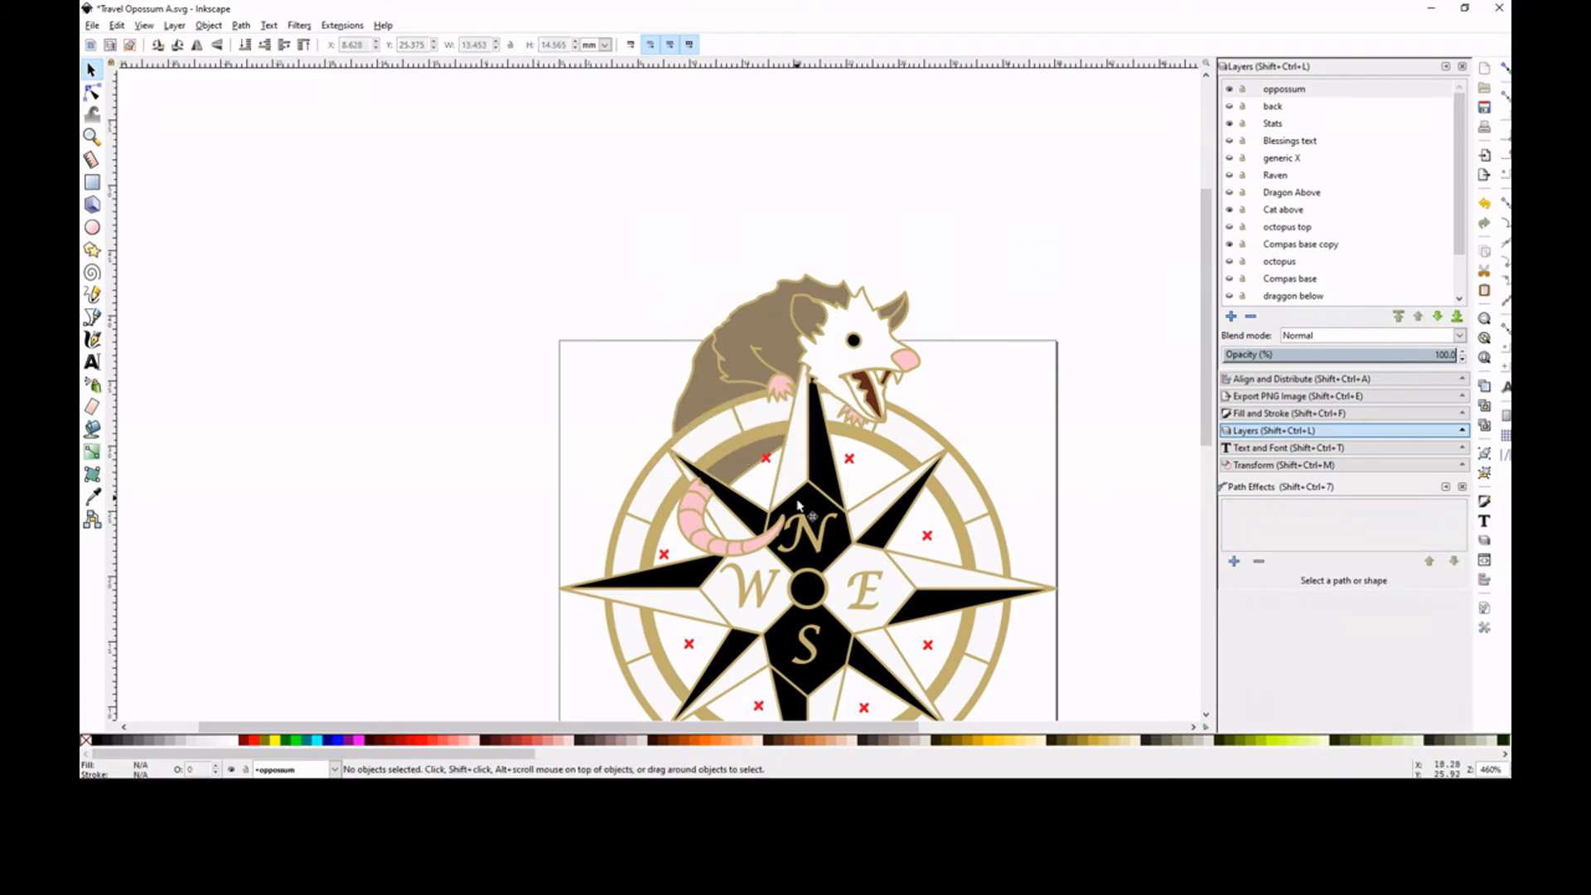
Step: Delete the small stray shape beside the tail tip and the three-node gold sliver where the cheek meets the north point
left_click_drag(754, 489, 821, 557)
key("Delete")
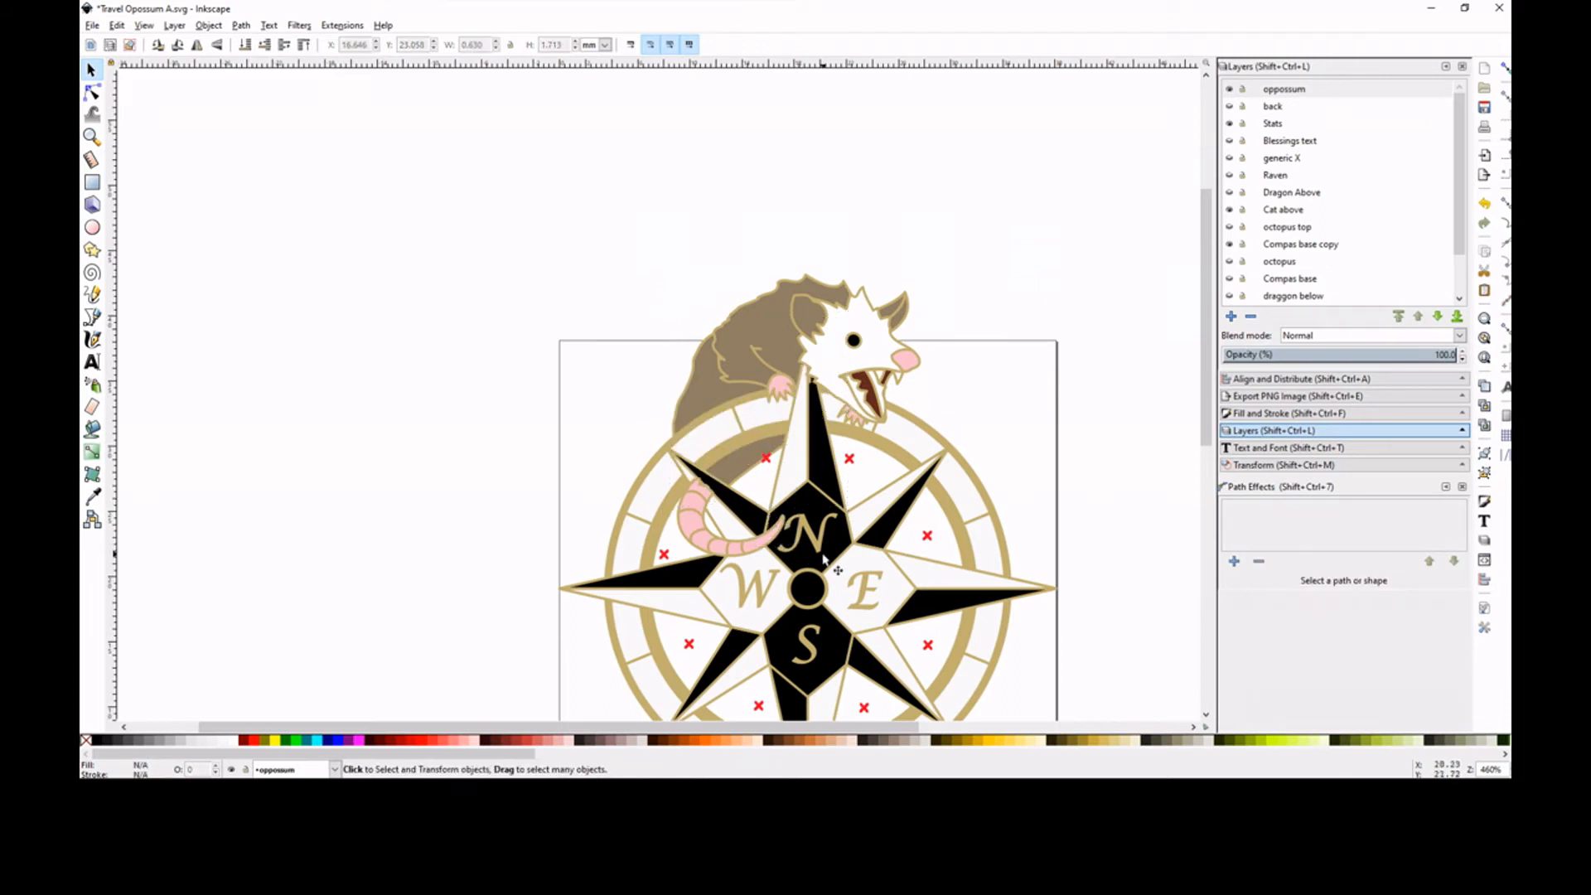
left_click(92, 138)
left_click_drag(849, 357, 788, 421)
left_click(92, 91)
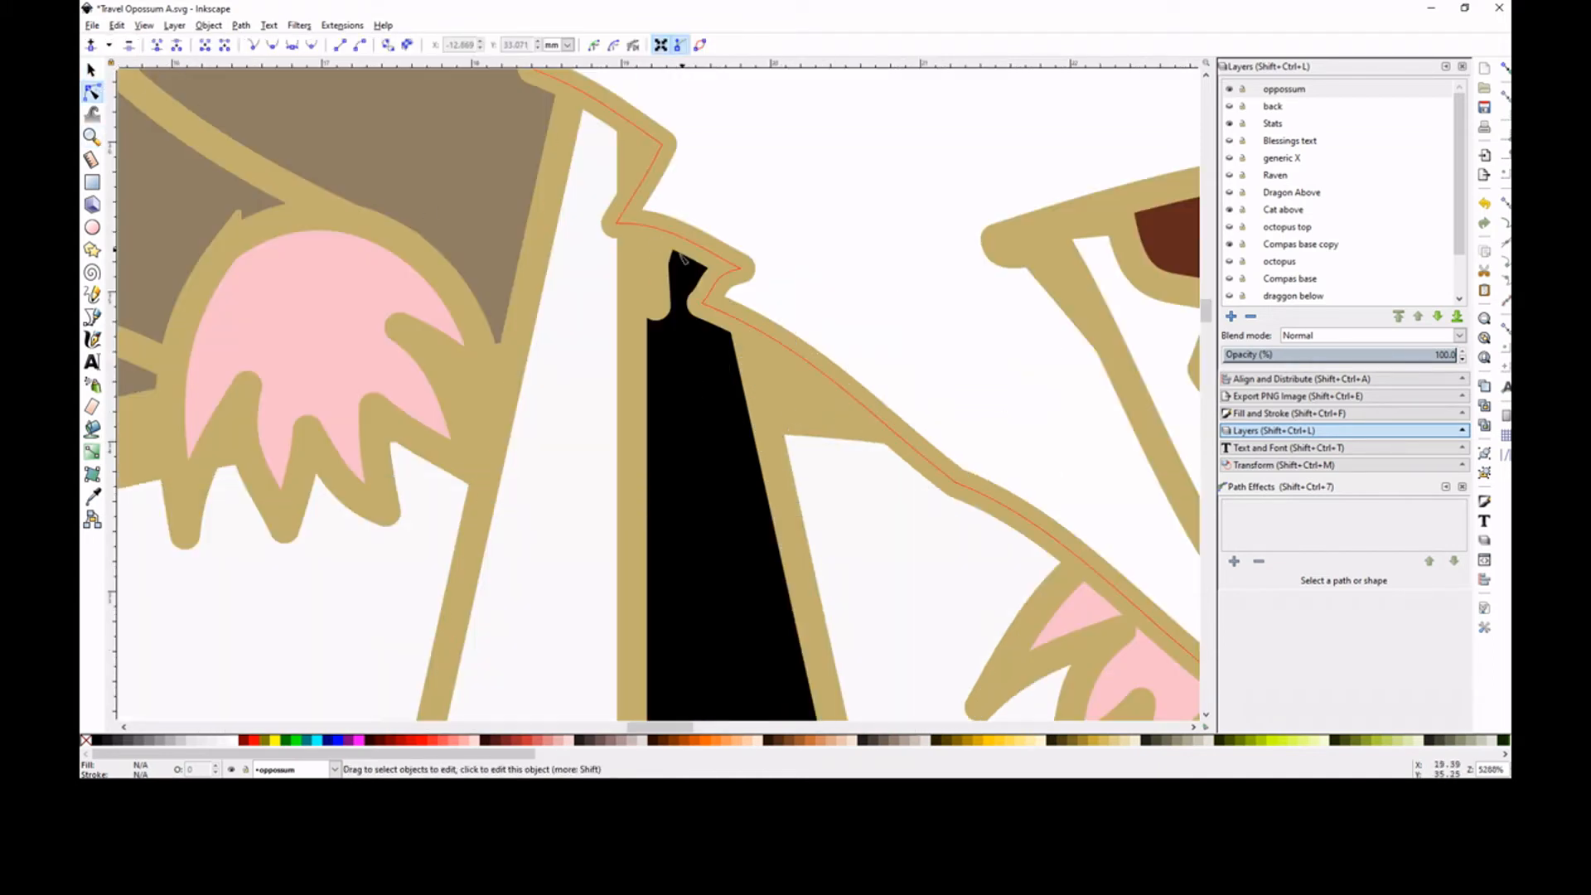
left_click(698, 143)
key("minus")
left_click(91, 70)
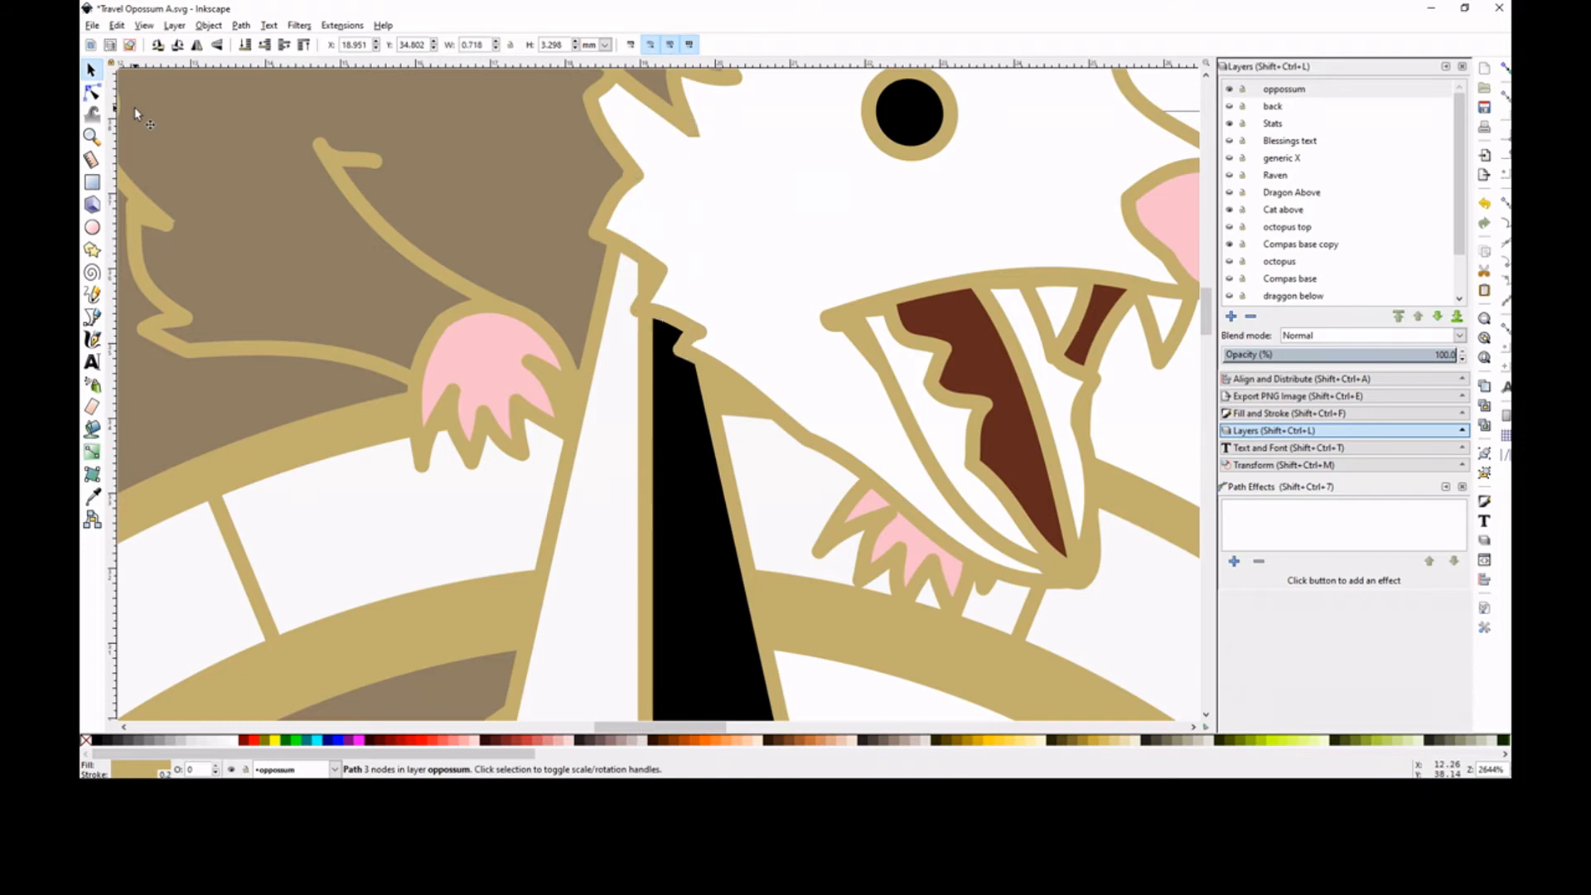
key("Delete")
key("minus")
key("minus")
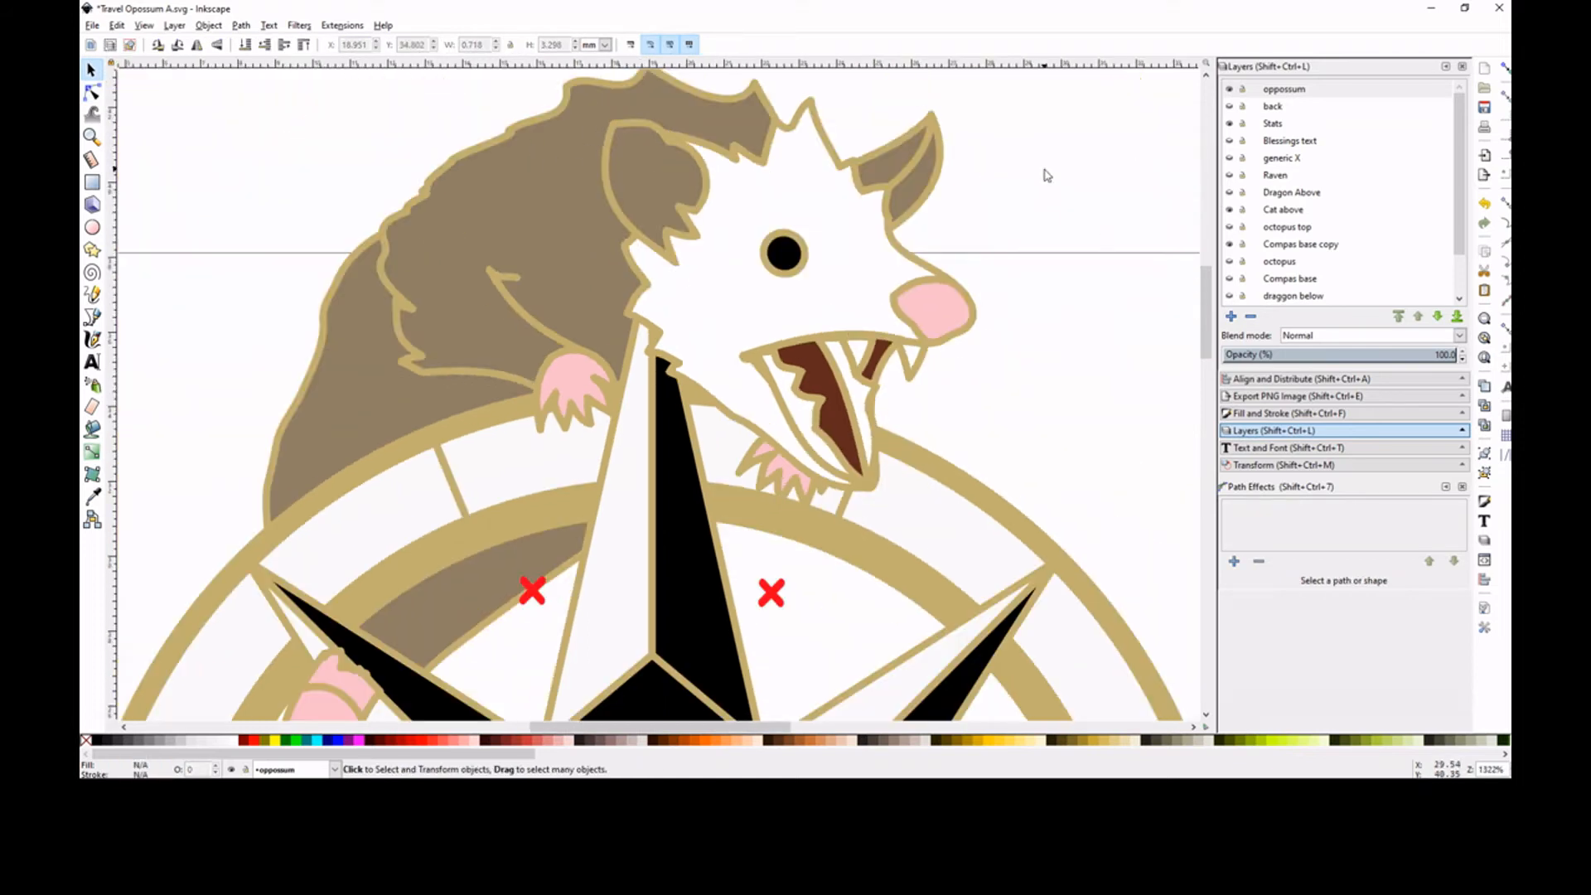
Step: Reposition the opossum's far paw just beyond its lower jaw, angled to grip the compass's outer ring
left_click_drag(779, 482, 893, 468)
left_click(893, 468)
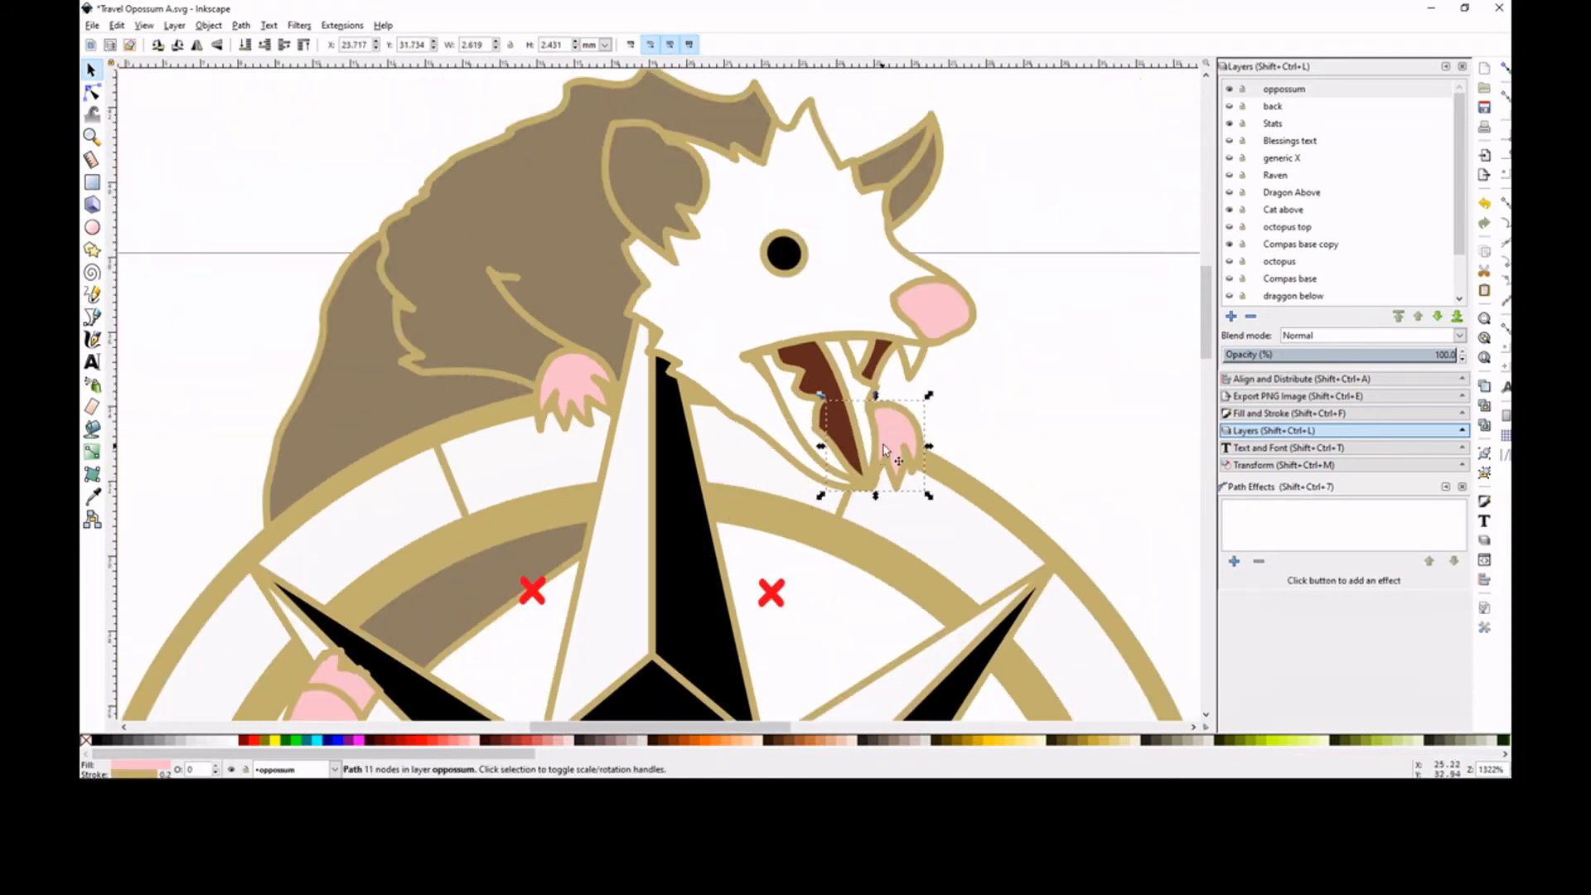
left_click_drag(930, 397, 911, 455)
key("ctrl+z")
key("ctrl+z")
left_click(984, 416)
left_click(999, 413)
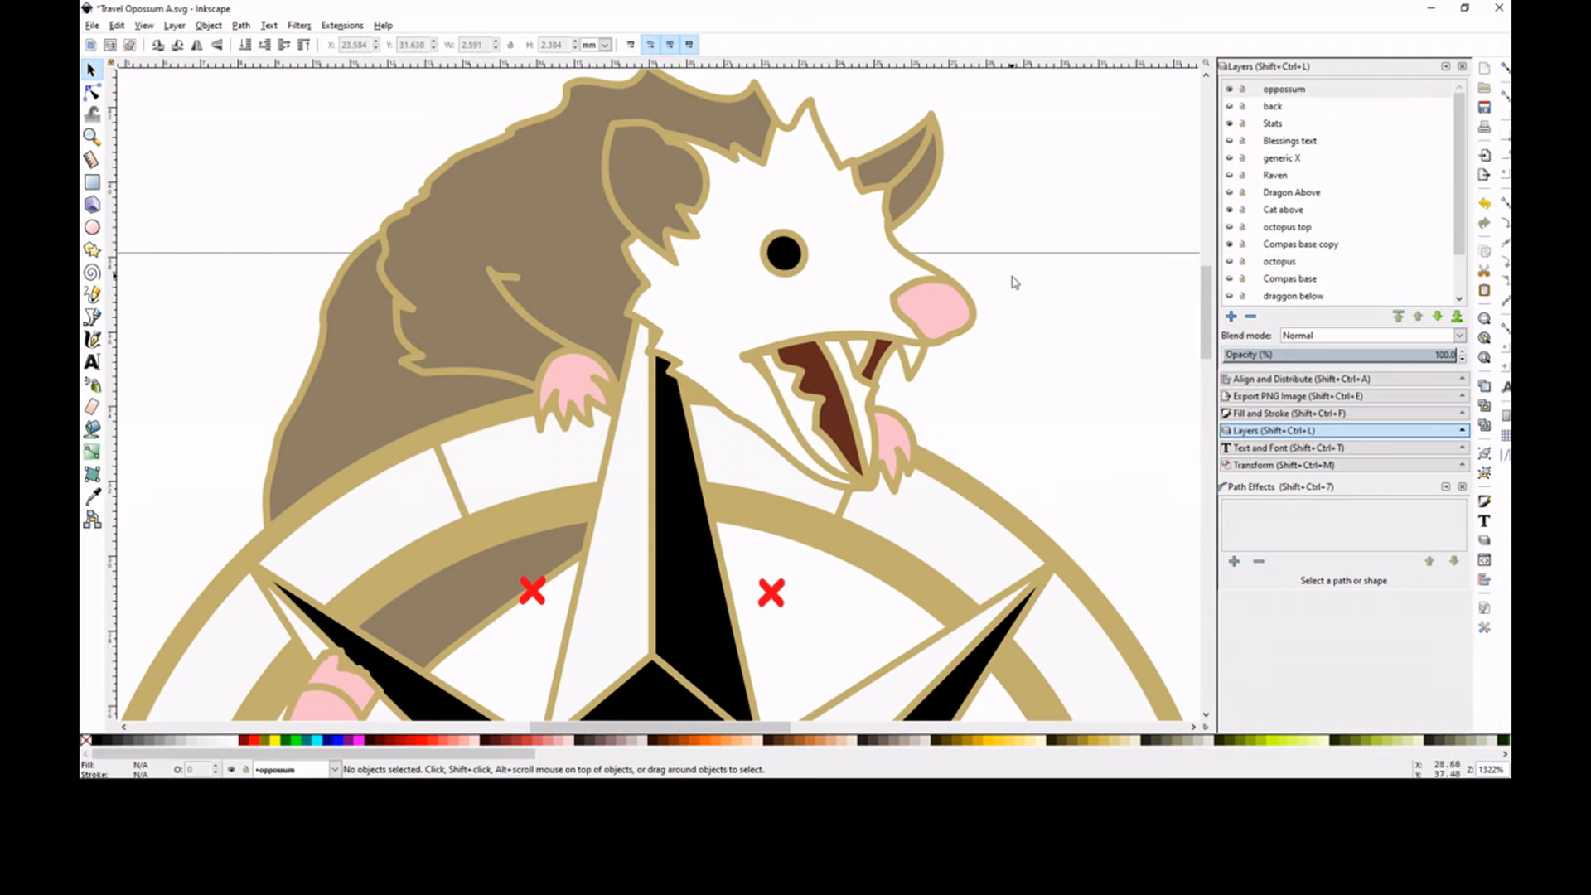
Step: Draw a freehand curve from the compass's northwest point across the base of the tail as a cutting shape
left_click_drag(1206, 293, 1210, 387)
key("minus")
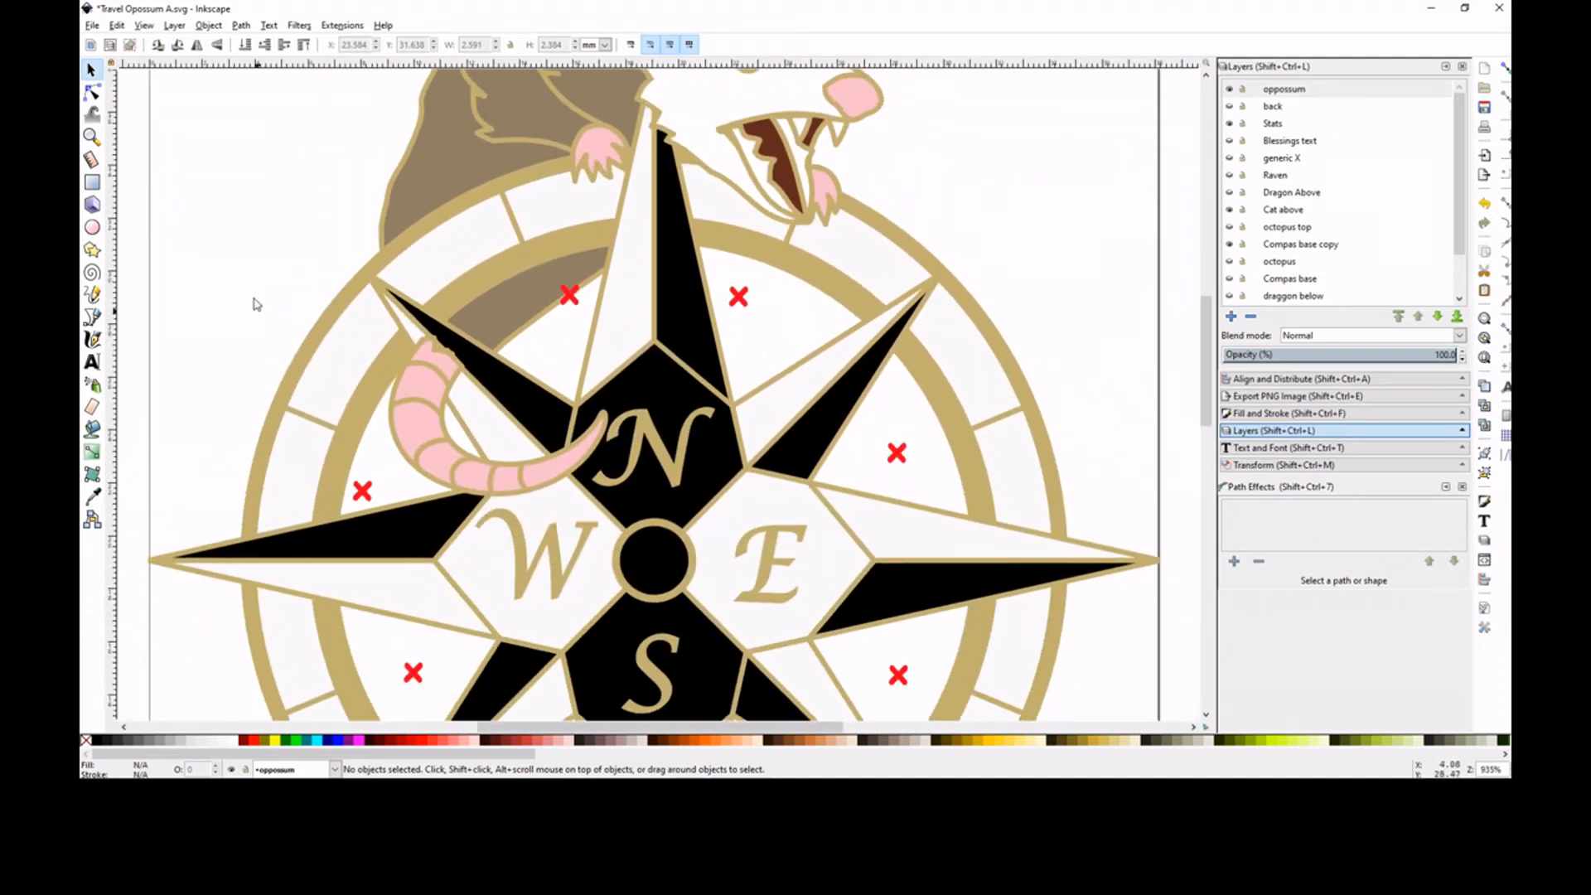
left_click(92, 295)
left_click(1505, 72)
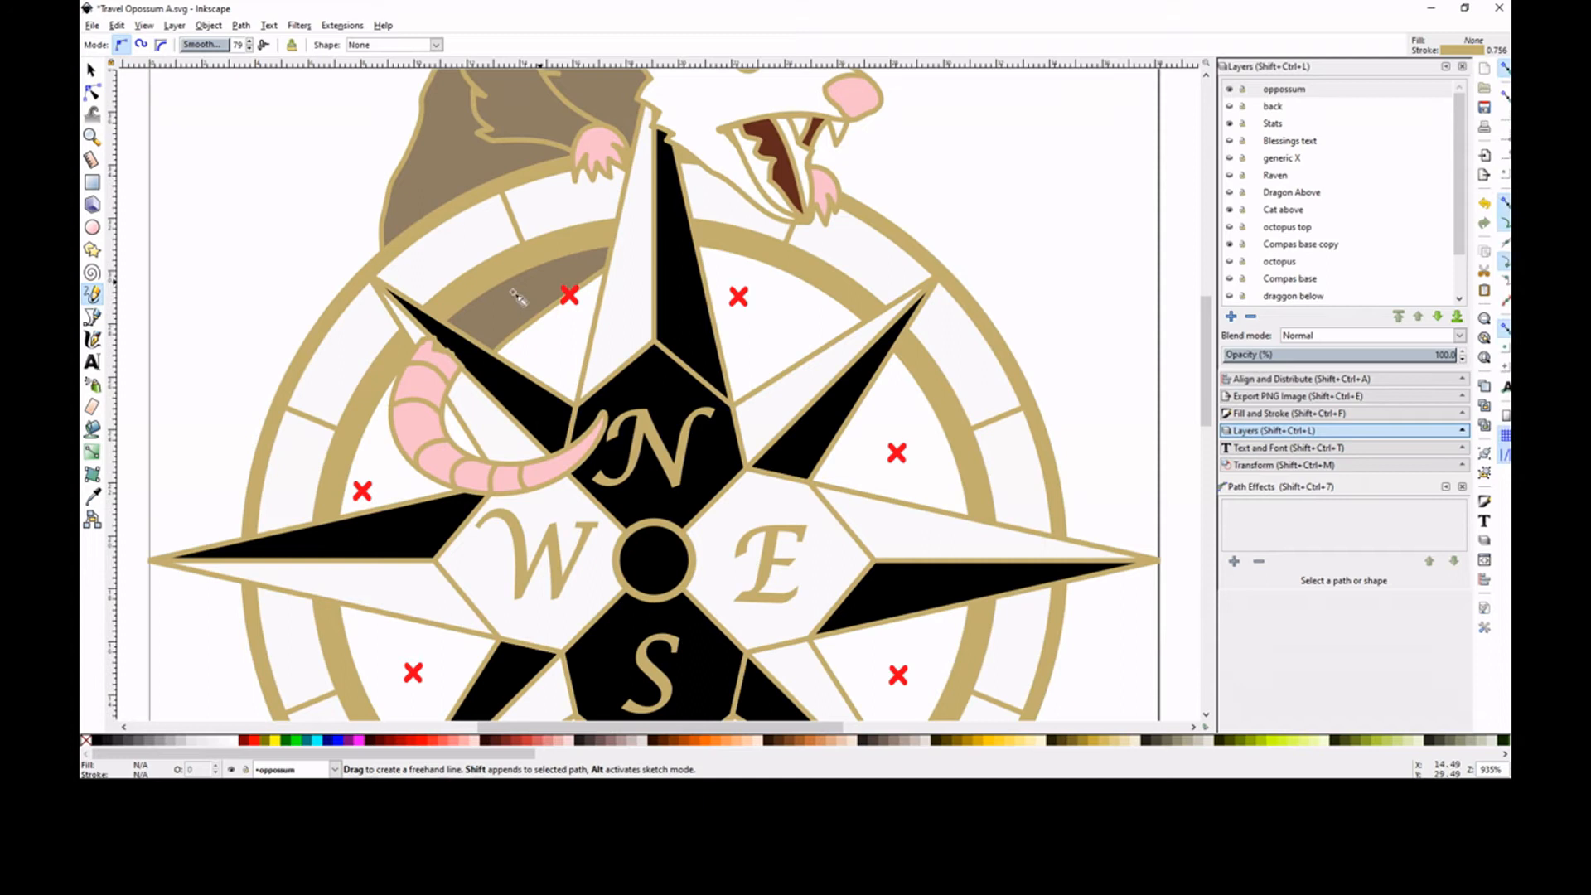
left_click(465, 429)
left_click(369, 274)
mouse_move(379, 270)
left_mouse_down()
mouse_move(598, 396)
mouse_move(494, 431)
left_mouse_up()
Step: Try to trim the base of the tail by subtracting the drawn curve from the tail shape
left_click(91, 70)
left_click(408, 423, "shift")
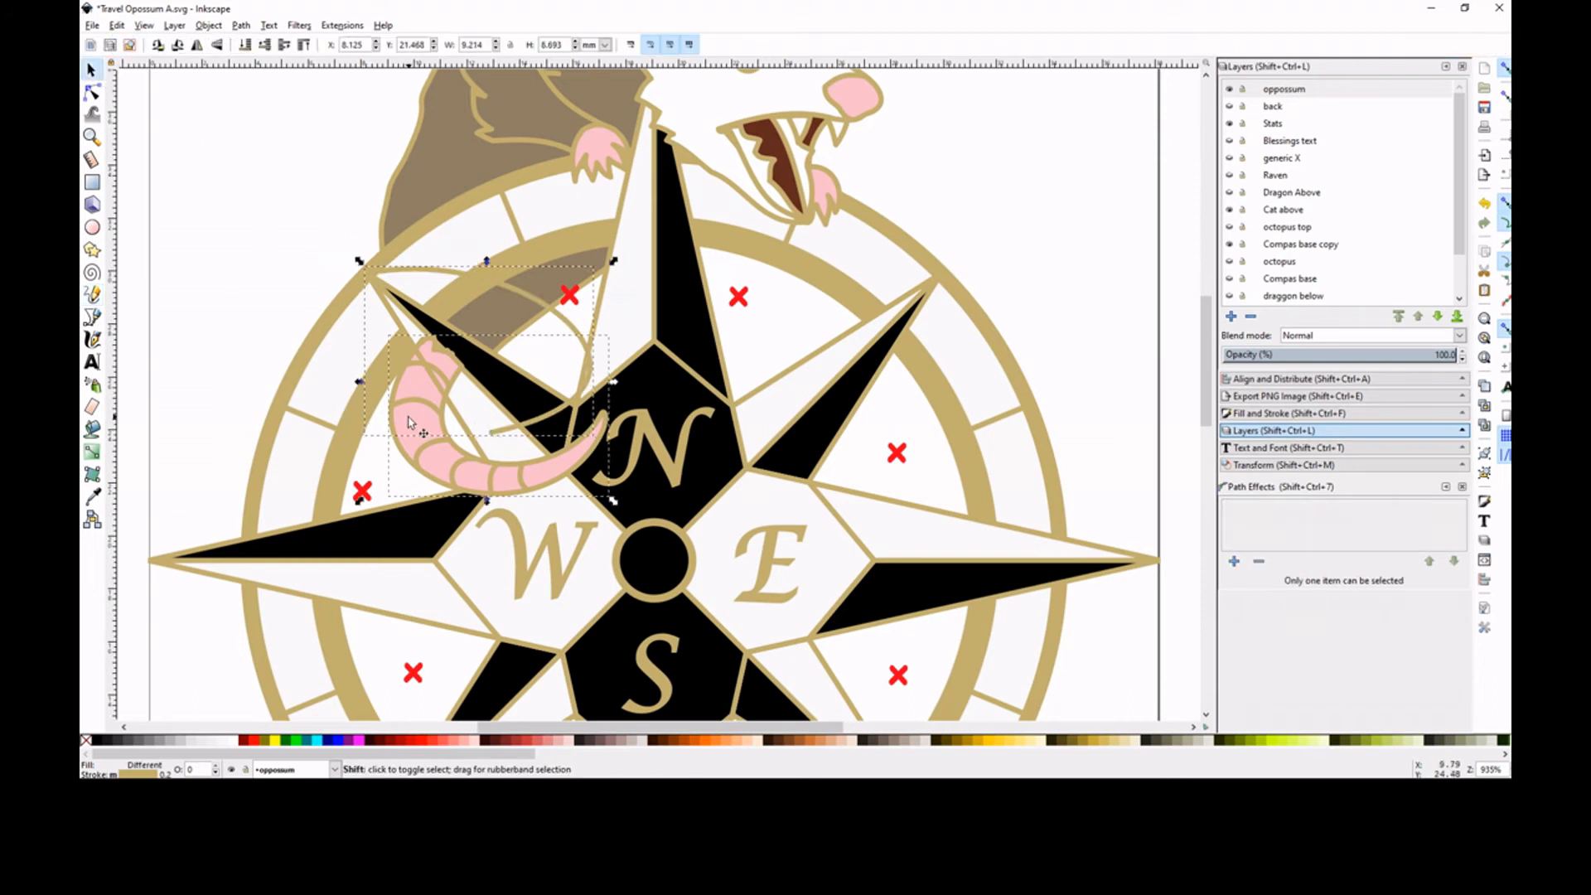
left_click(241, 25)
left_click(281, 128)
left_click(272, 202)
left_click(440, 373)
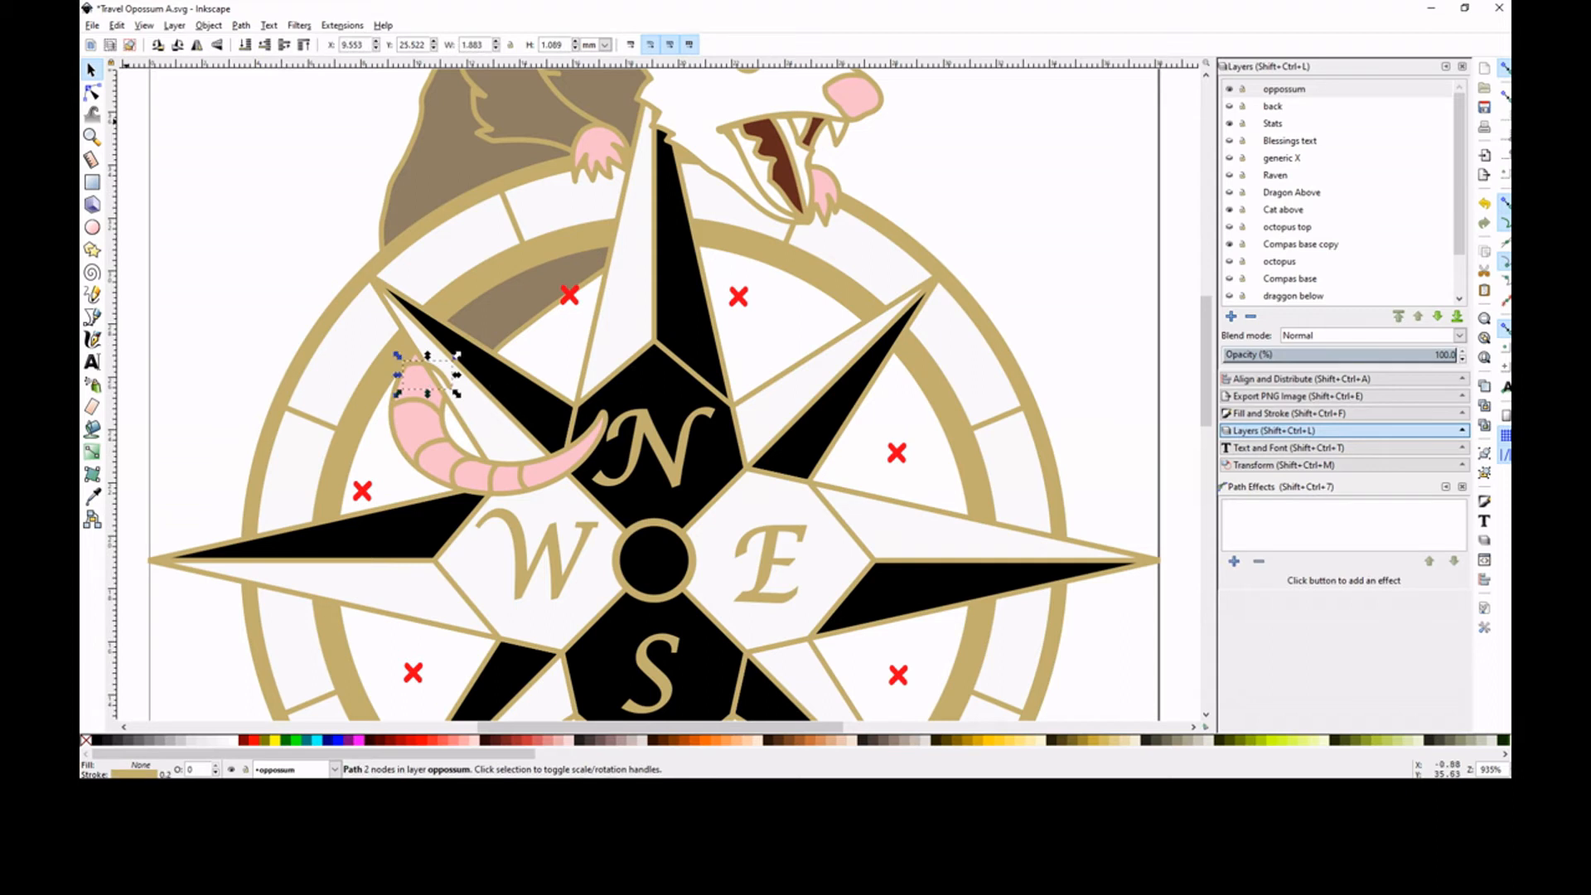
Step: Examine the trimmed tail base up close and against the whole compass design
left_click(92, 135)
left_click_drag(370, 305, 277, 260)
key("minus")
key("minus")
key("minus")
key("minus")
key("minus")
key("minus")
key("minus")
key("minus")
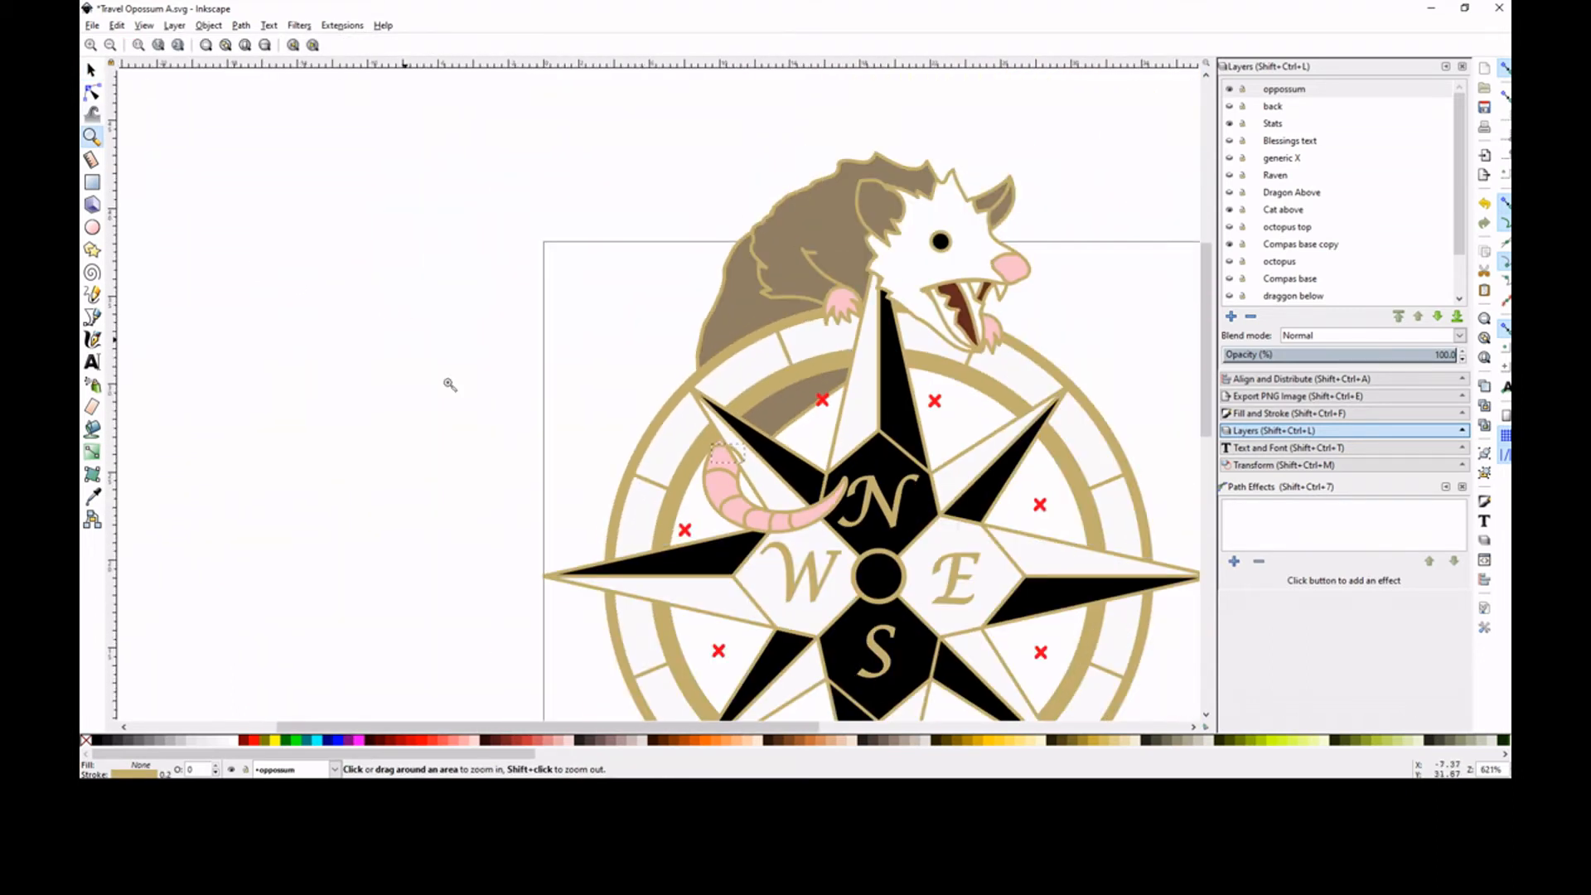
left_click(753, 494)
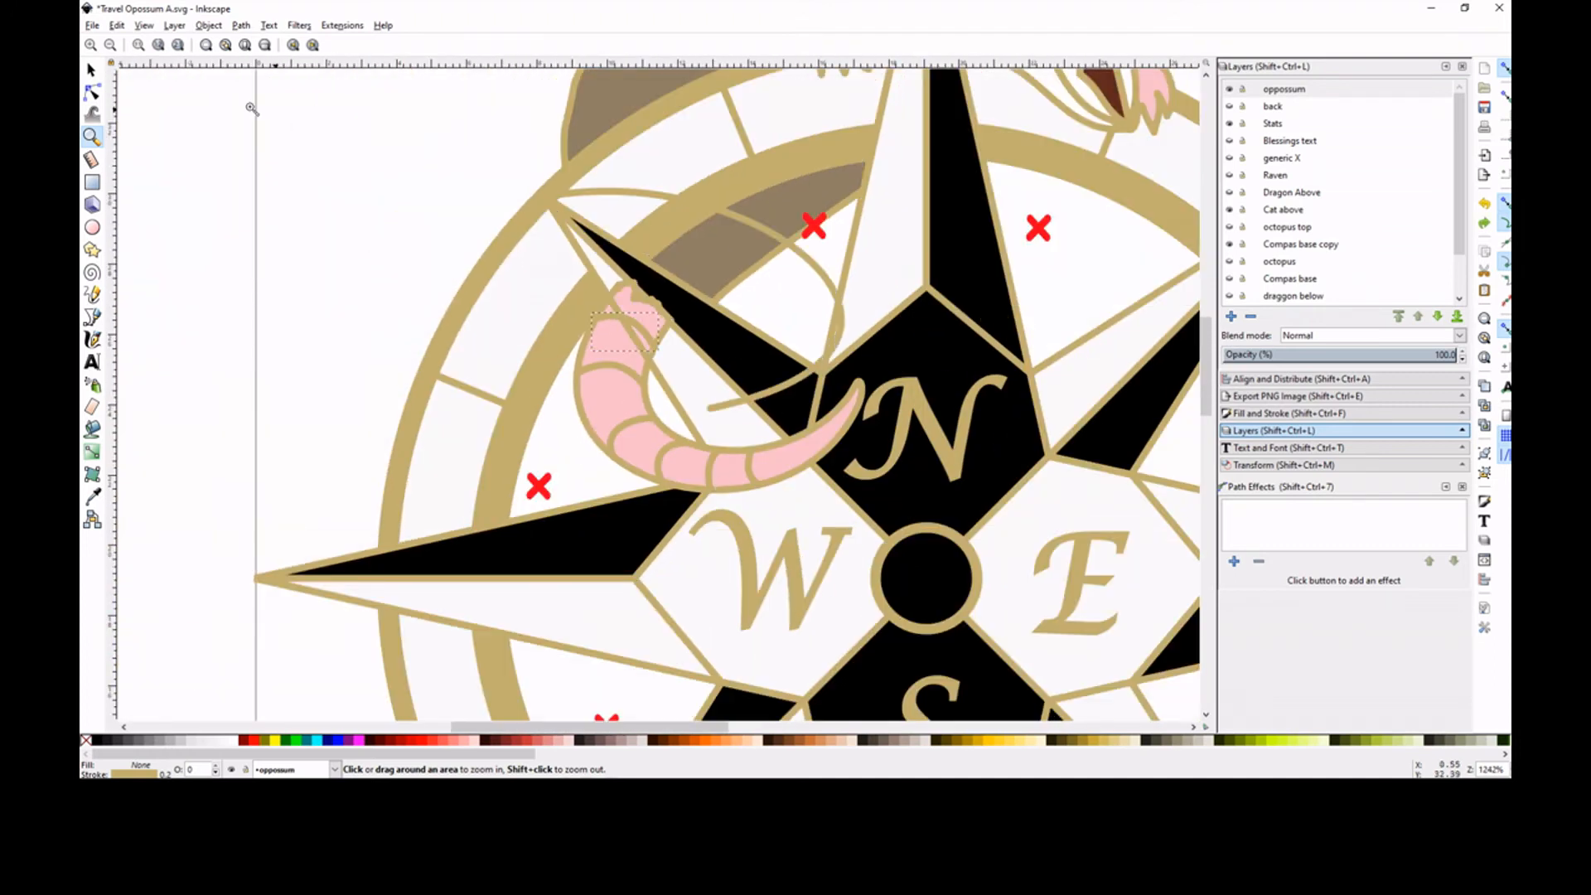
Step: Select the tail together with its stripe lines, then shift and rotate it slightly counter-clockwise so the tip sits higher
left_click(91, 69)
left_click(621, 396)
left_click(608, 319, "shift")
left_click(605, 380, "shift")
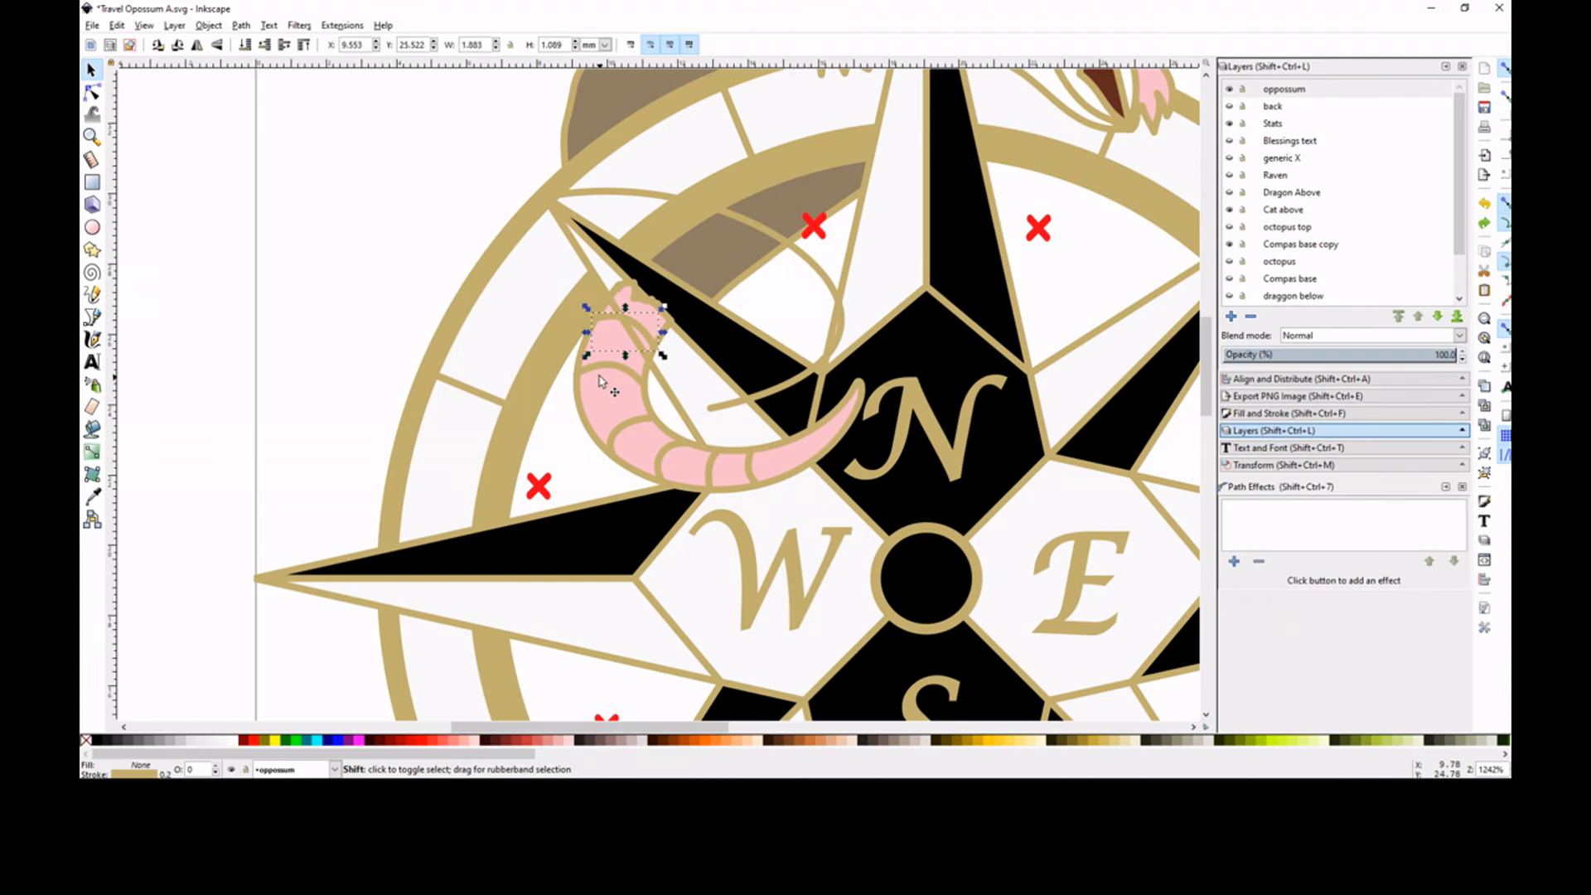
left_click(606, 373, "shift")
left_click(623, 430, "shift")
left_click(659, 464, "shift")
left_click(665, 463, "shift")
left_click(708, 469, "shift")
left_click(759, 474, "shift")
left_click_drag(635, 441, 658, 379)
left_click_drag(608, 308, 609, 305)
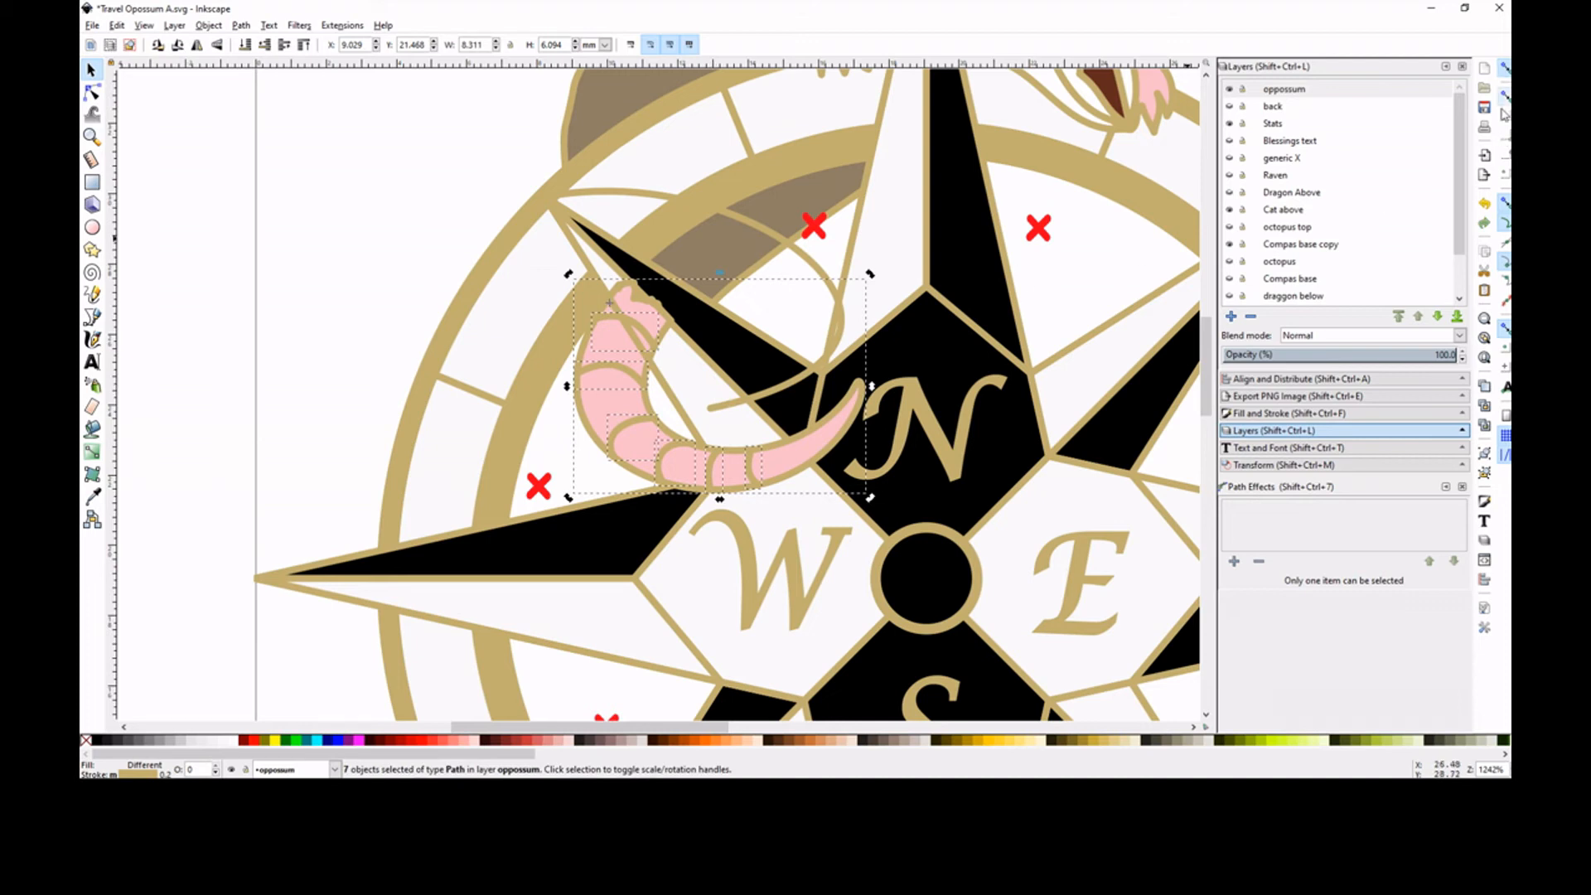
left_click_drag(870, 498, 887, 450)
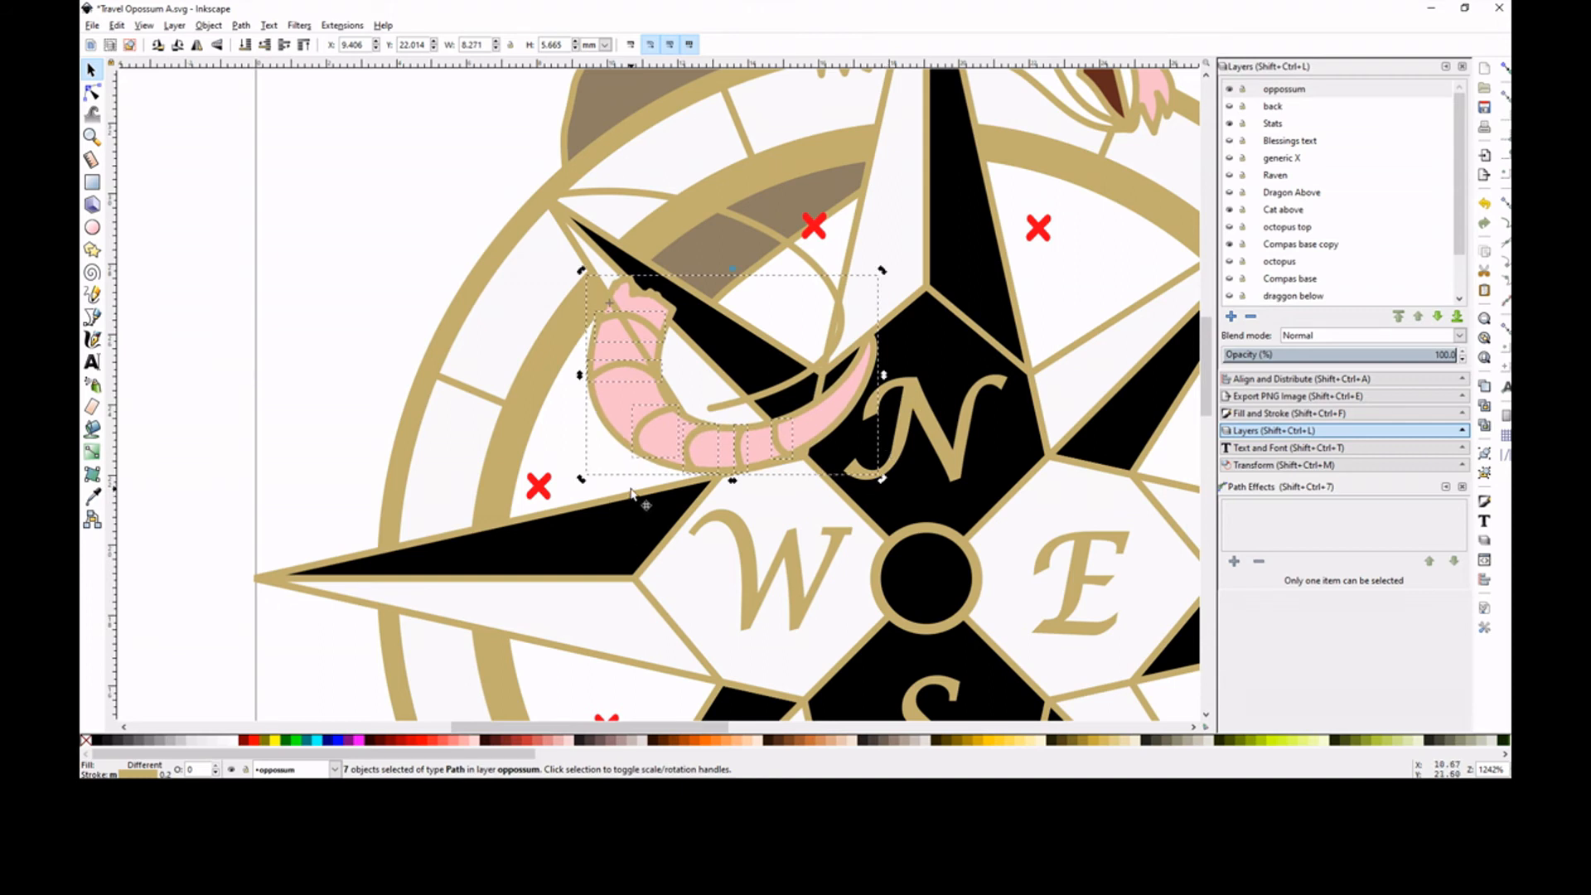
Step: Move the cutting curve's middle node so its straight edge follows the northwest point's border across the tail
left_click(92, 91)
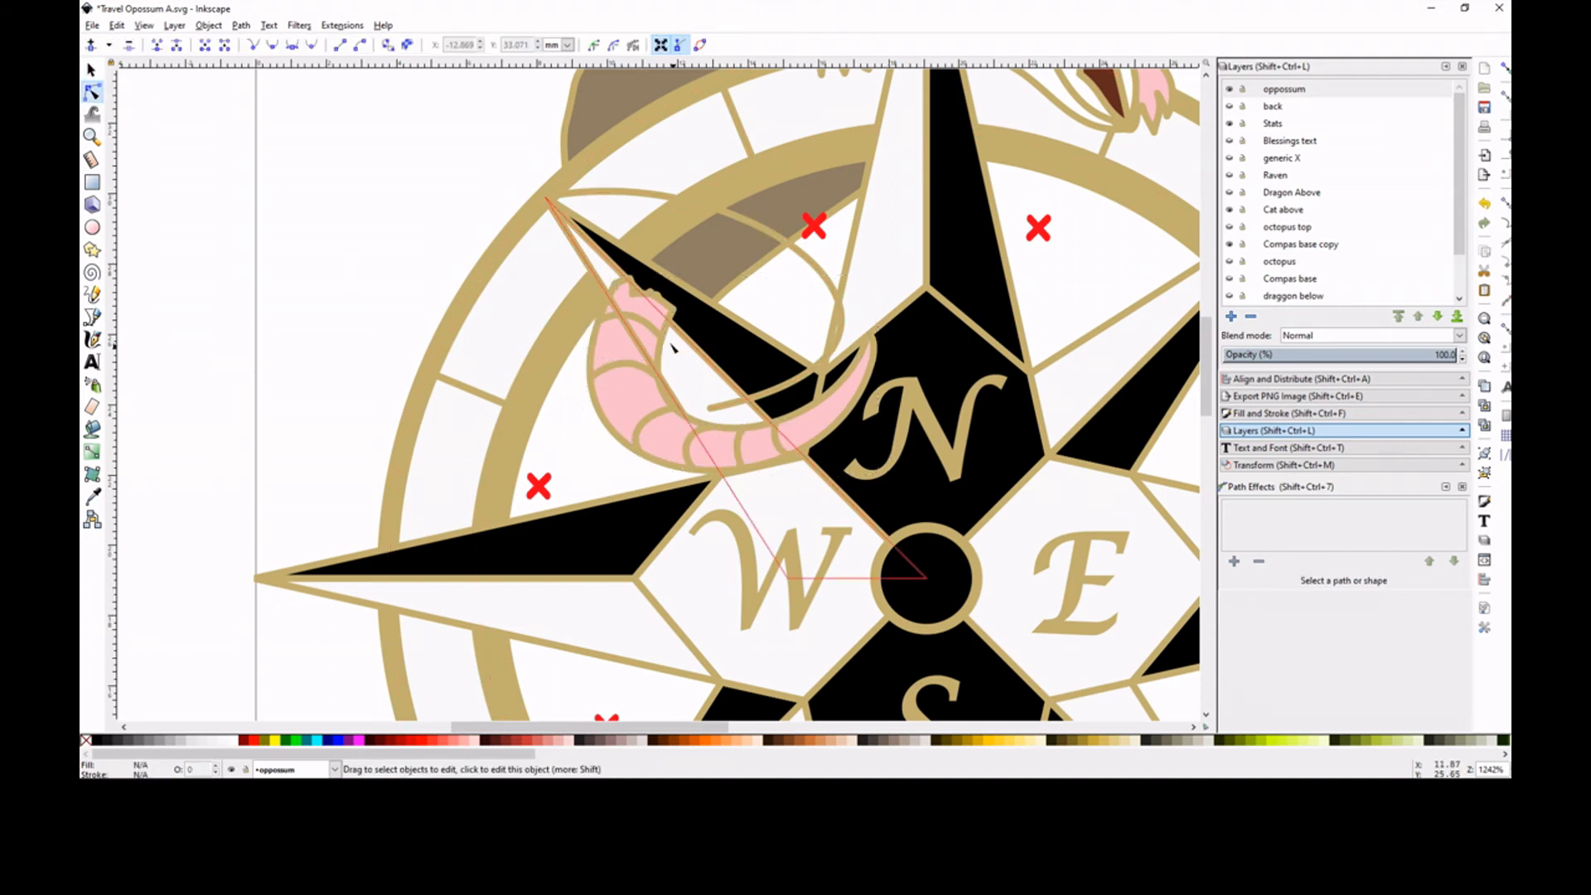
left_click(678, 408)
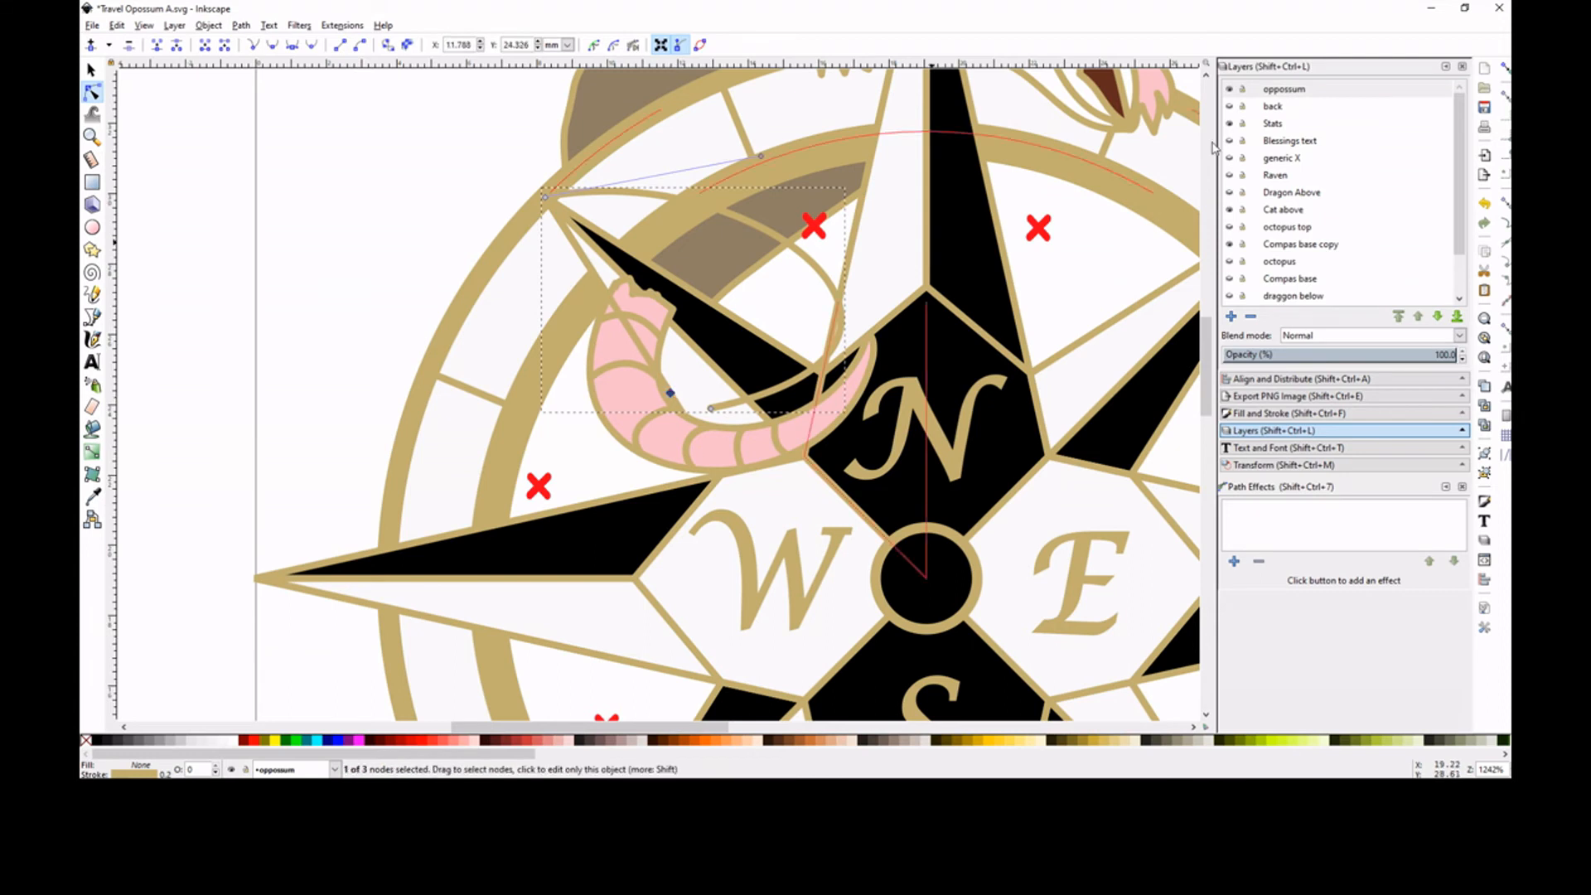
left_click(671, 396)
left_click_drag(670, 395, 668, 390)
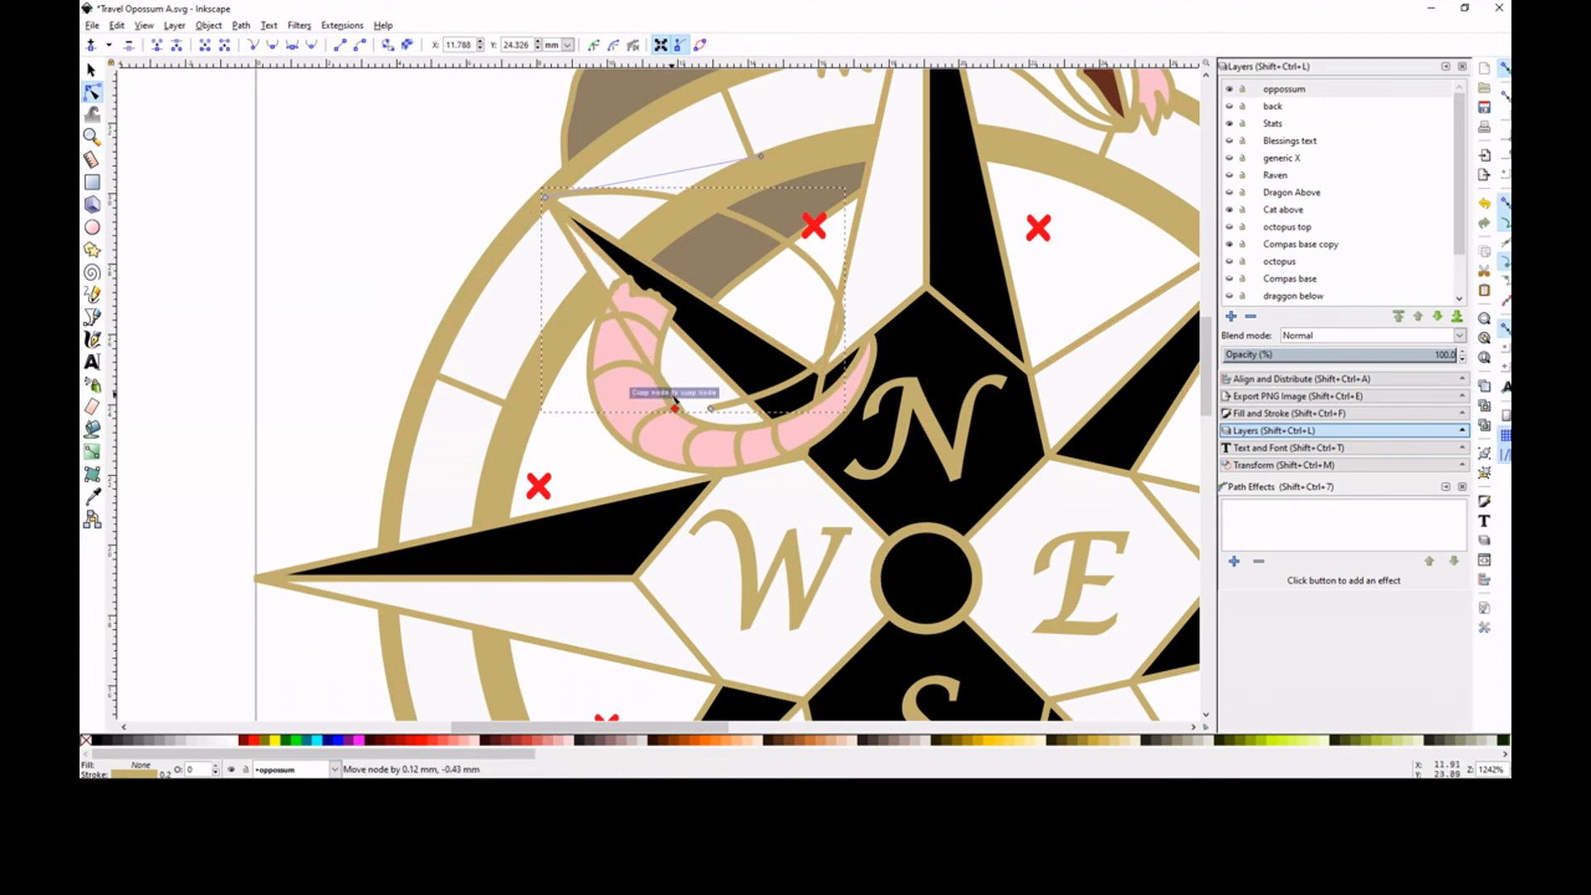
Step: Give the cutting shape a flat red fill
left_click(91, 70)
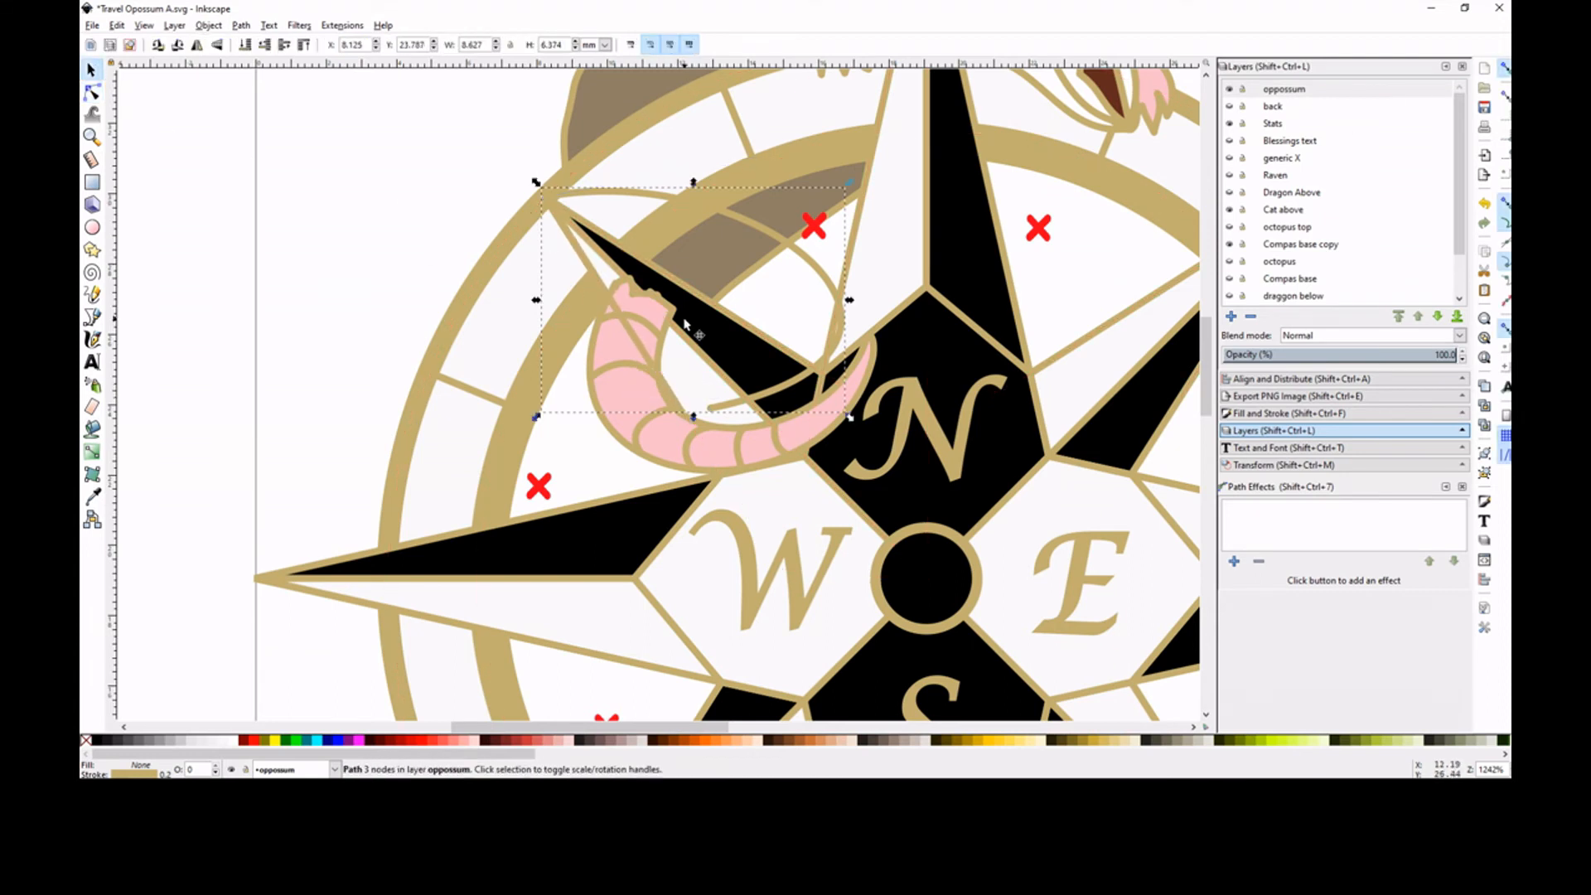
left_click(1297, 413)
left_click(1261, 115)
left_click(1355, 217)
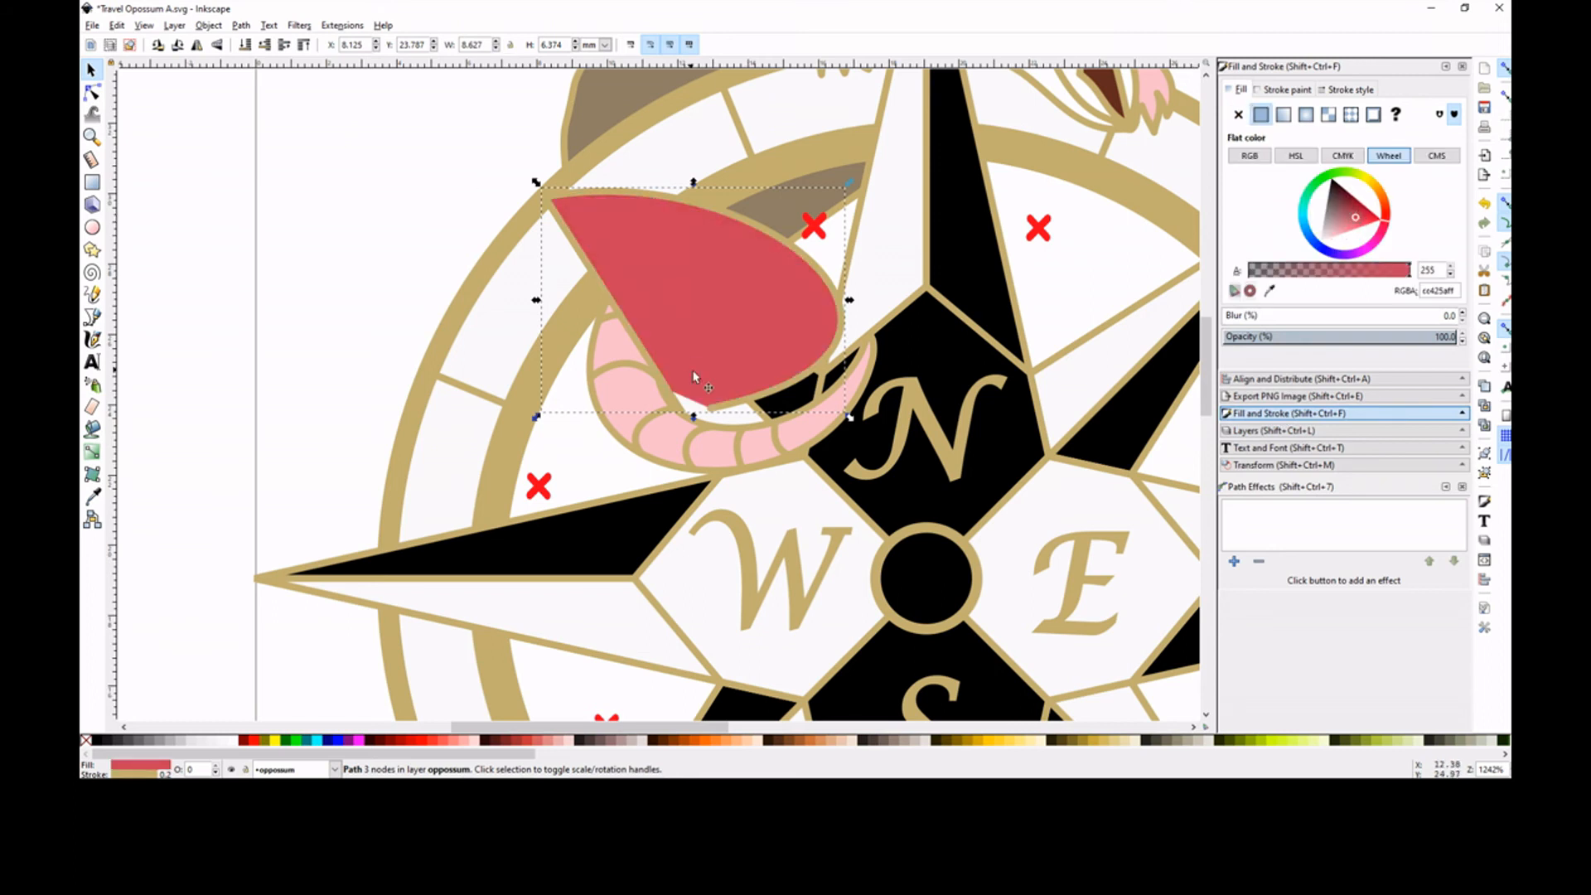
Step: Subtract the red cutting shape from the tail to trim its base along the compass point's edge
left_click(610, 406, "shift")
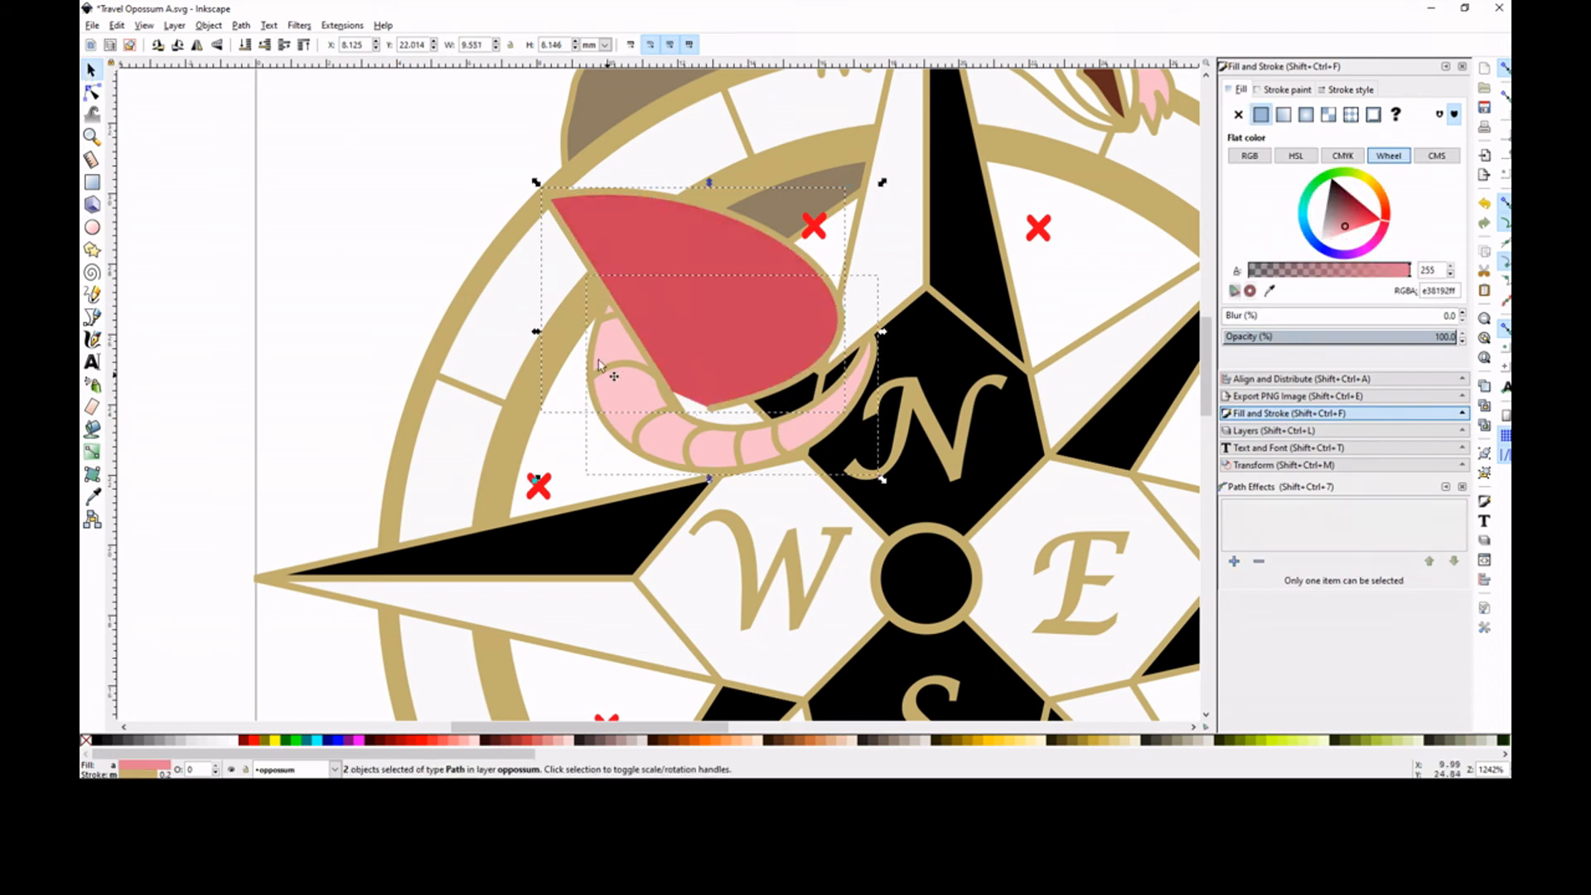
left_click(241, 25)
left_click(268, 128)
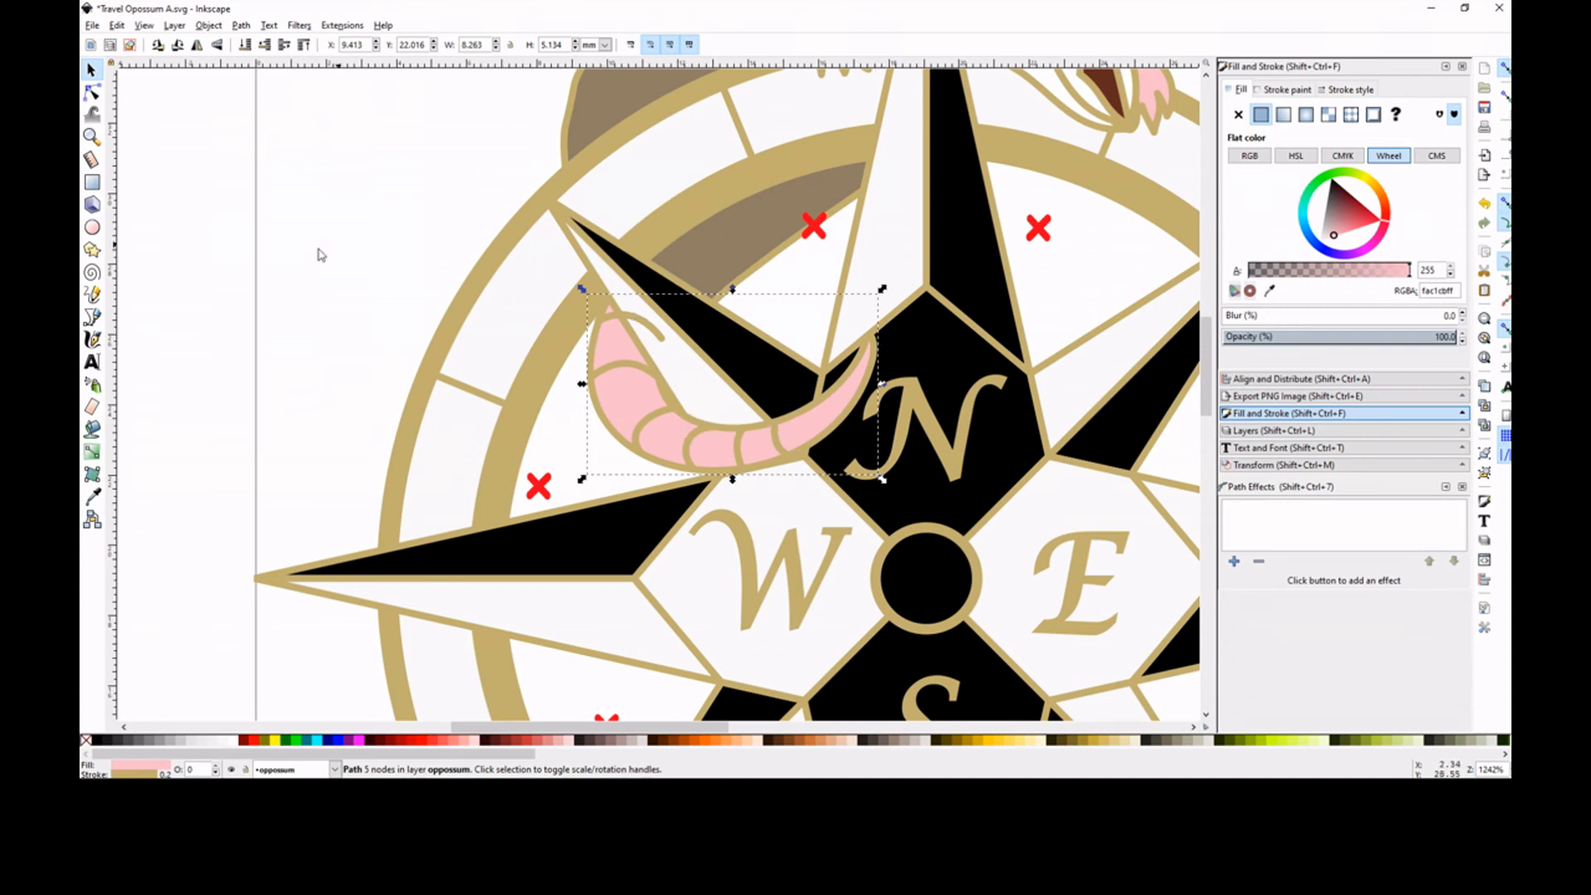
Step: Shorten the uppermost tail stripe by adding a node where it crosses the tail's edge and deleting the end node beyond it
left_click(97, 136)
left_click_drag(563, 290, 698, 386)
left_click(97, 91)
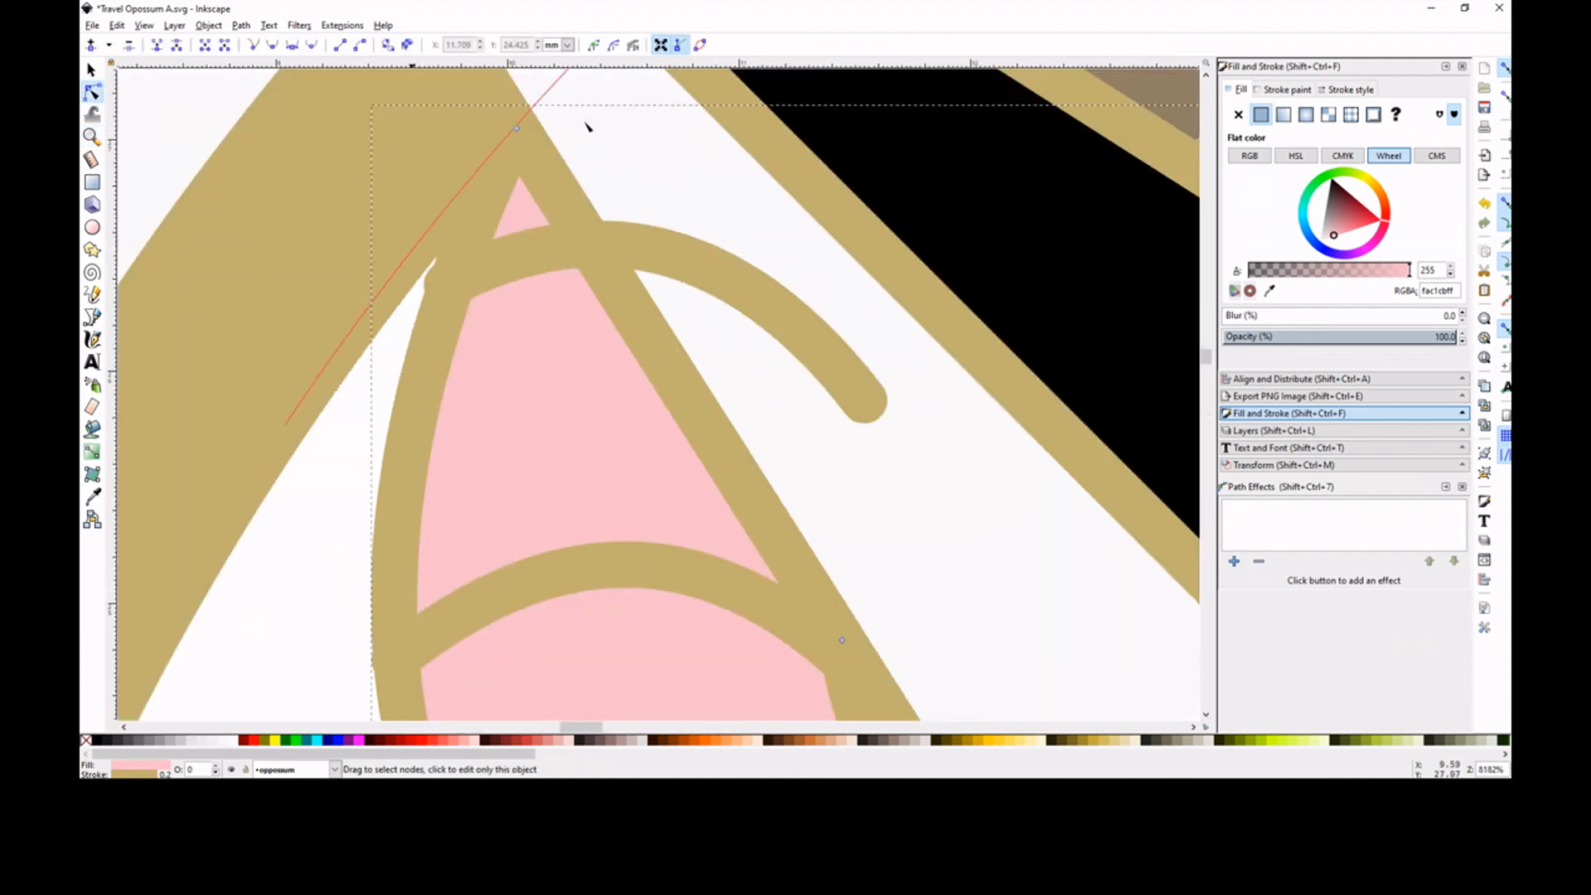
left_click(455, 291)
left_click(451, 282)
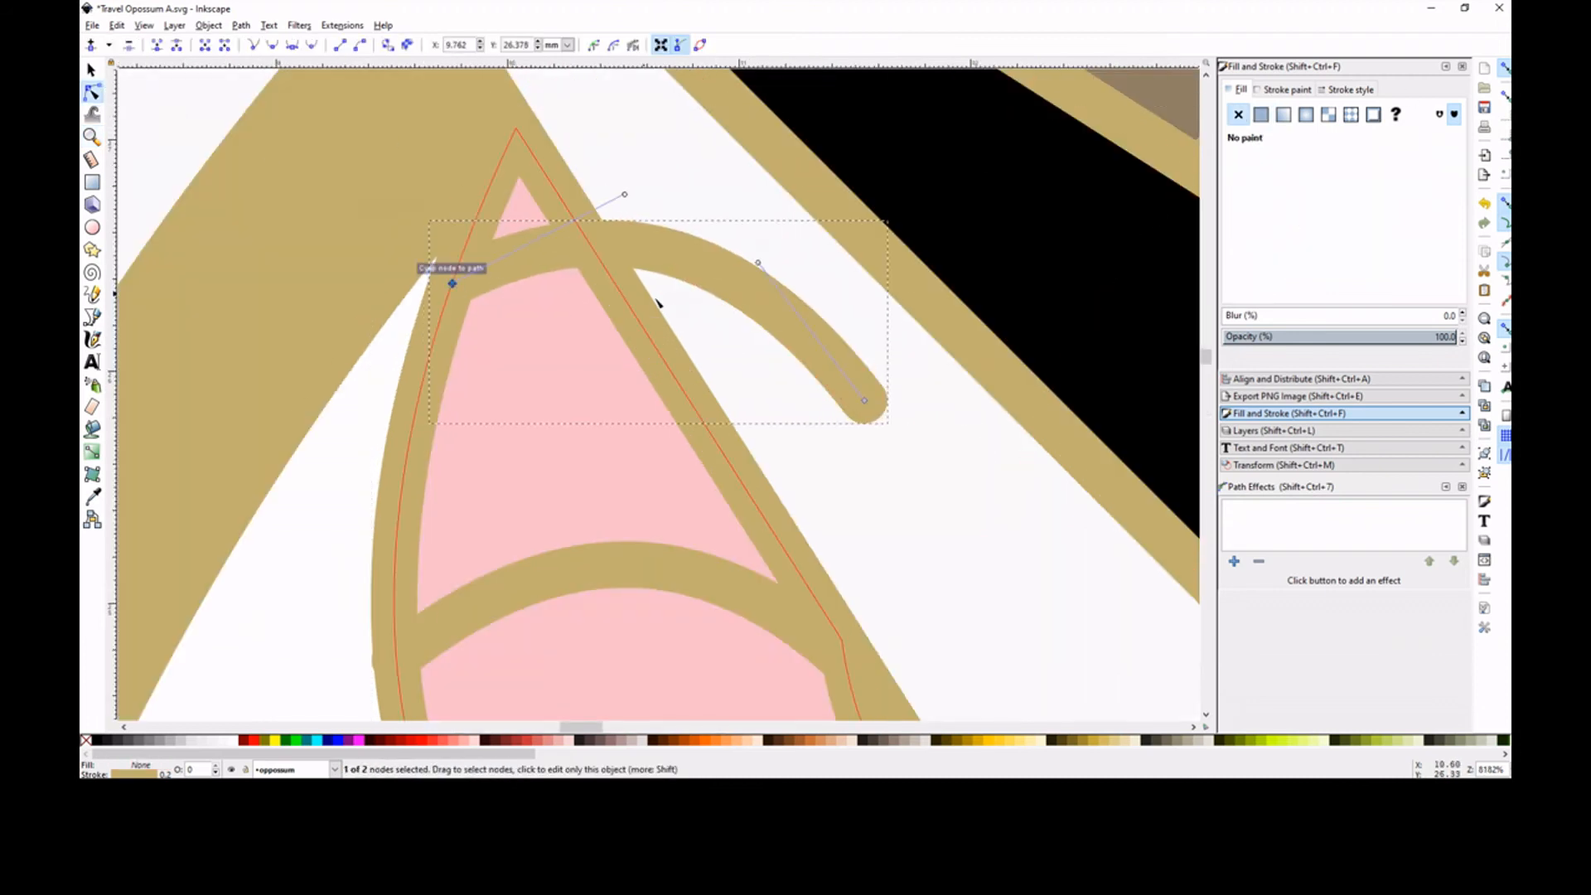
double_click(596, 244)
left_click_drag(891, 355, 812, 436)
key("Delete")
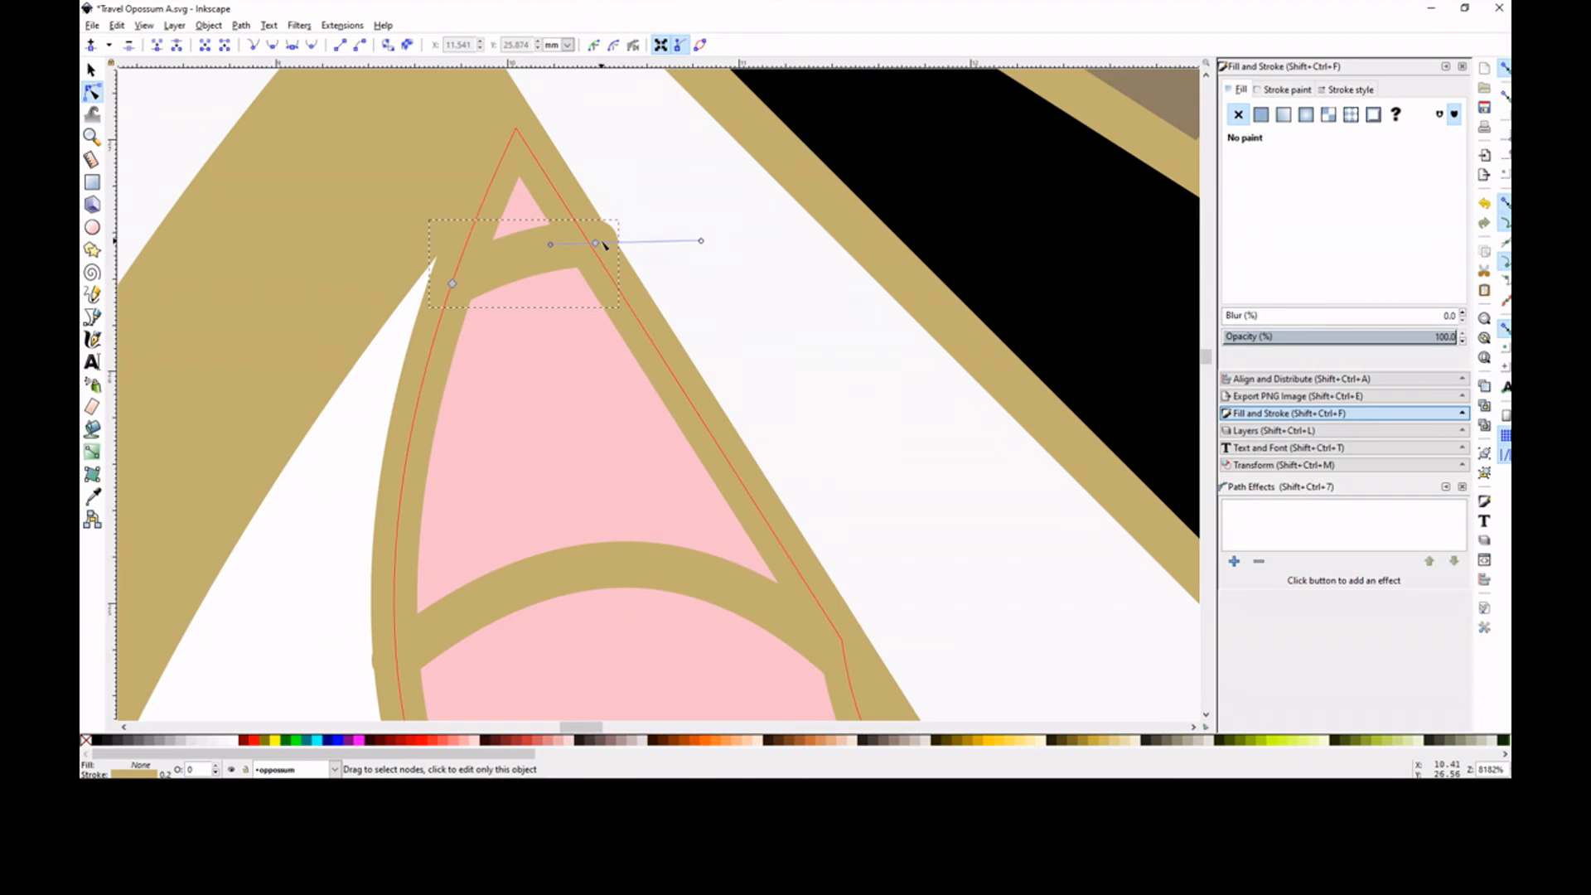
Step: Add a node on each side of the tail outline near the N section, and select the three nodes at the tail's tip
left_click(171, 142)
key("minus")
key("minus")
key("minus")
key("minus")
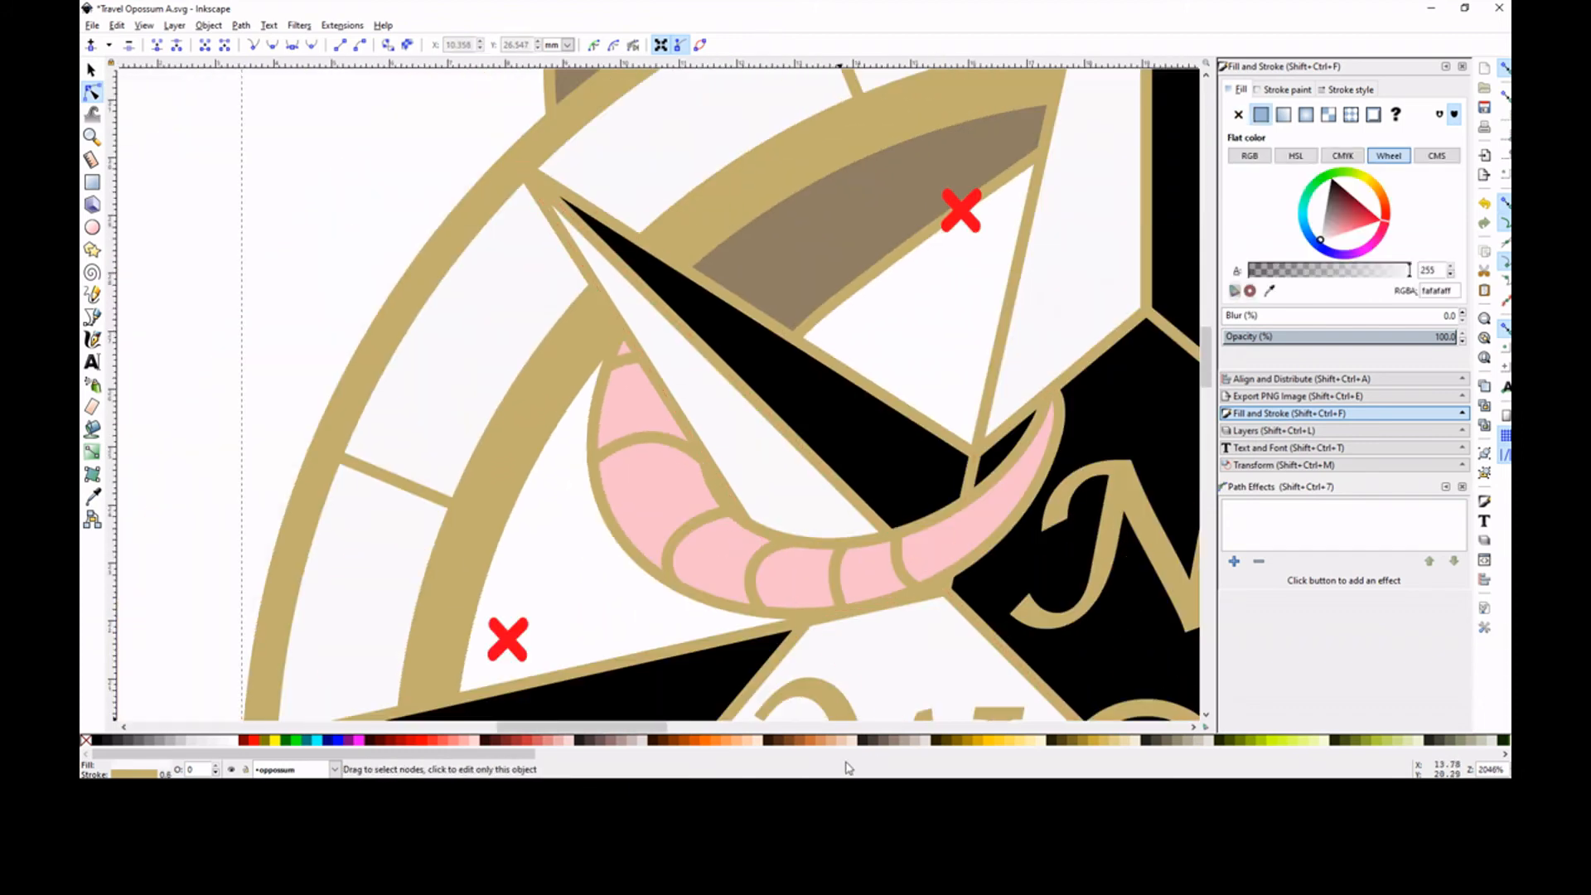
left_click_drag(646, 727, 681, 734)
left_click(702, 540)
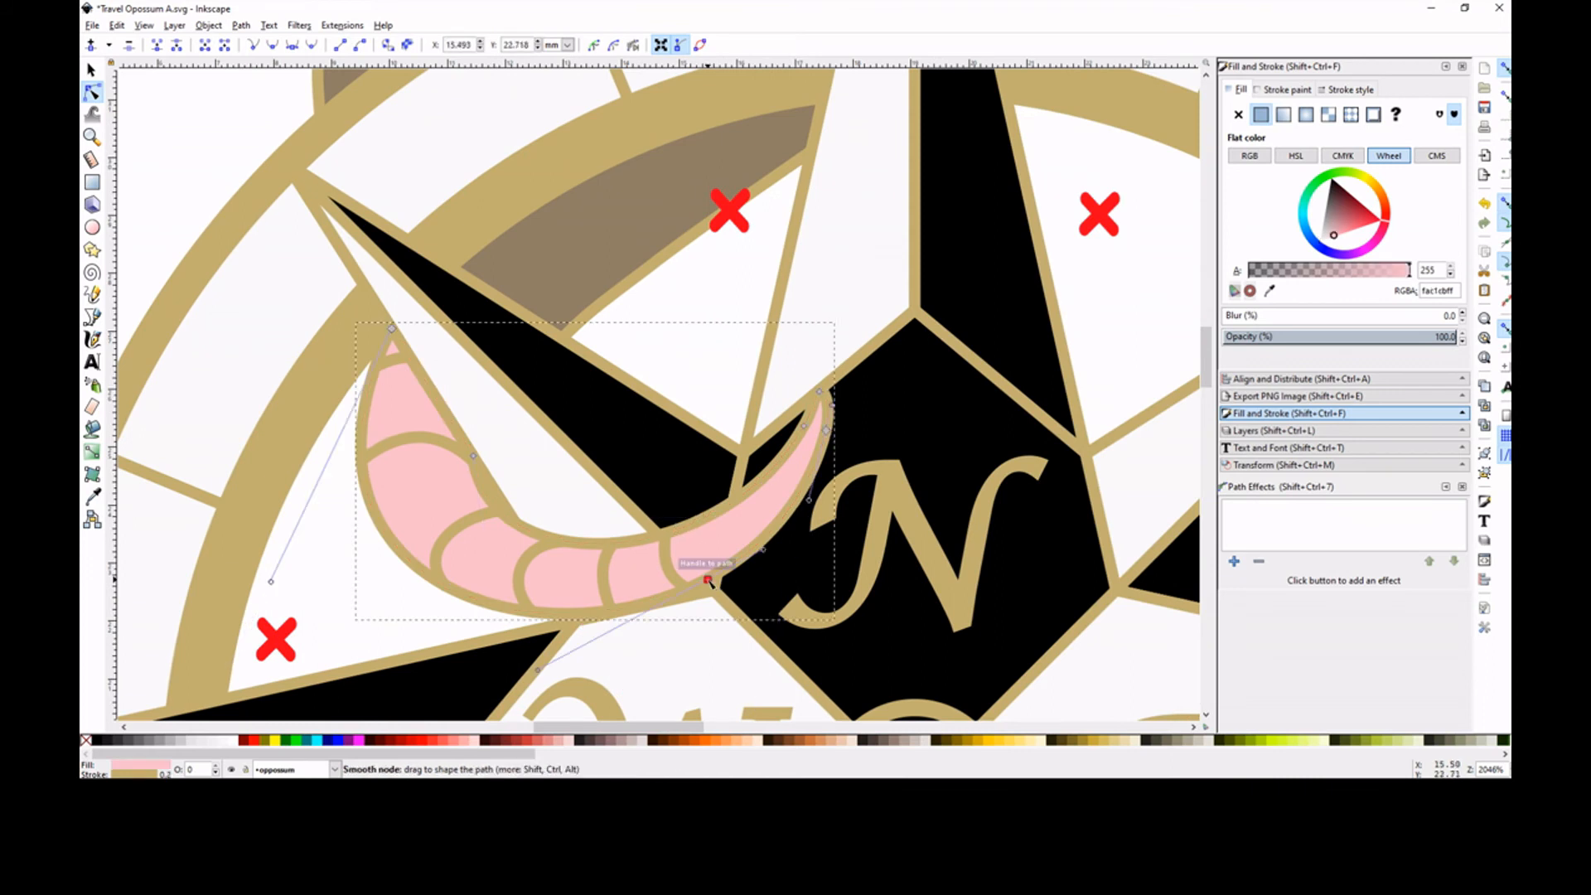
left_click(671, 532)
left_click_drag(771, 380, 893, 455)
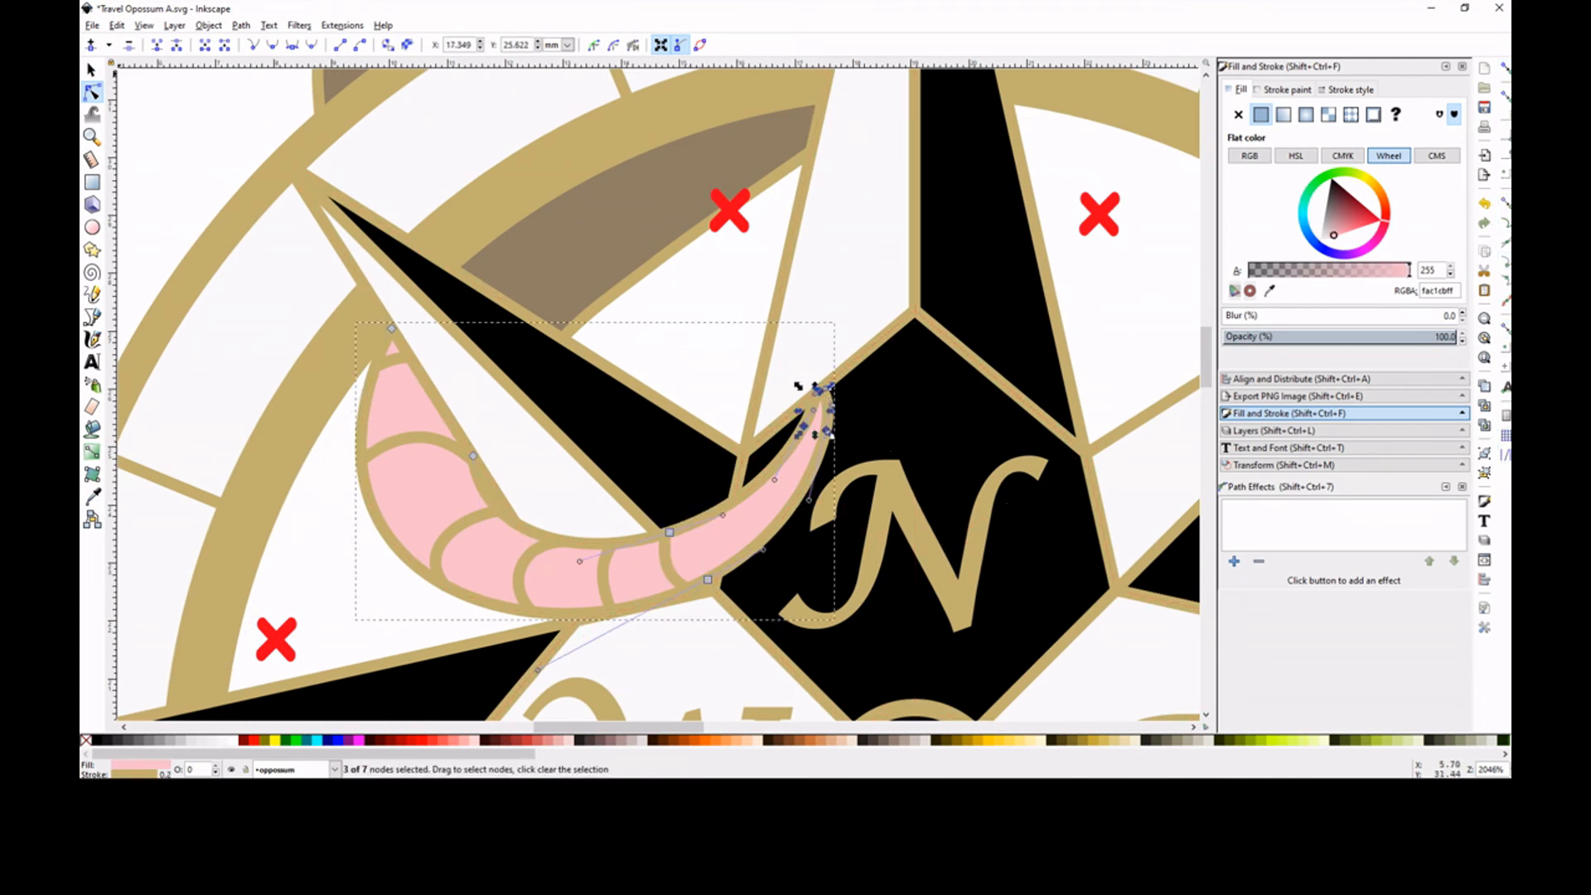
key("s")
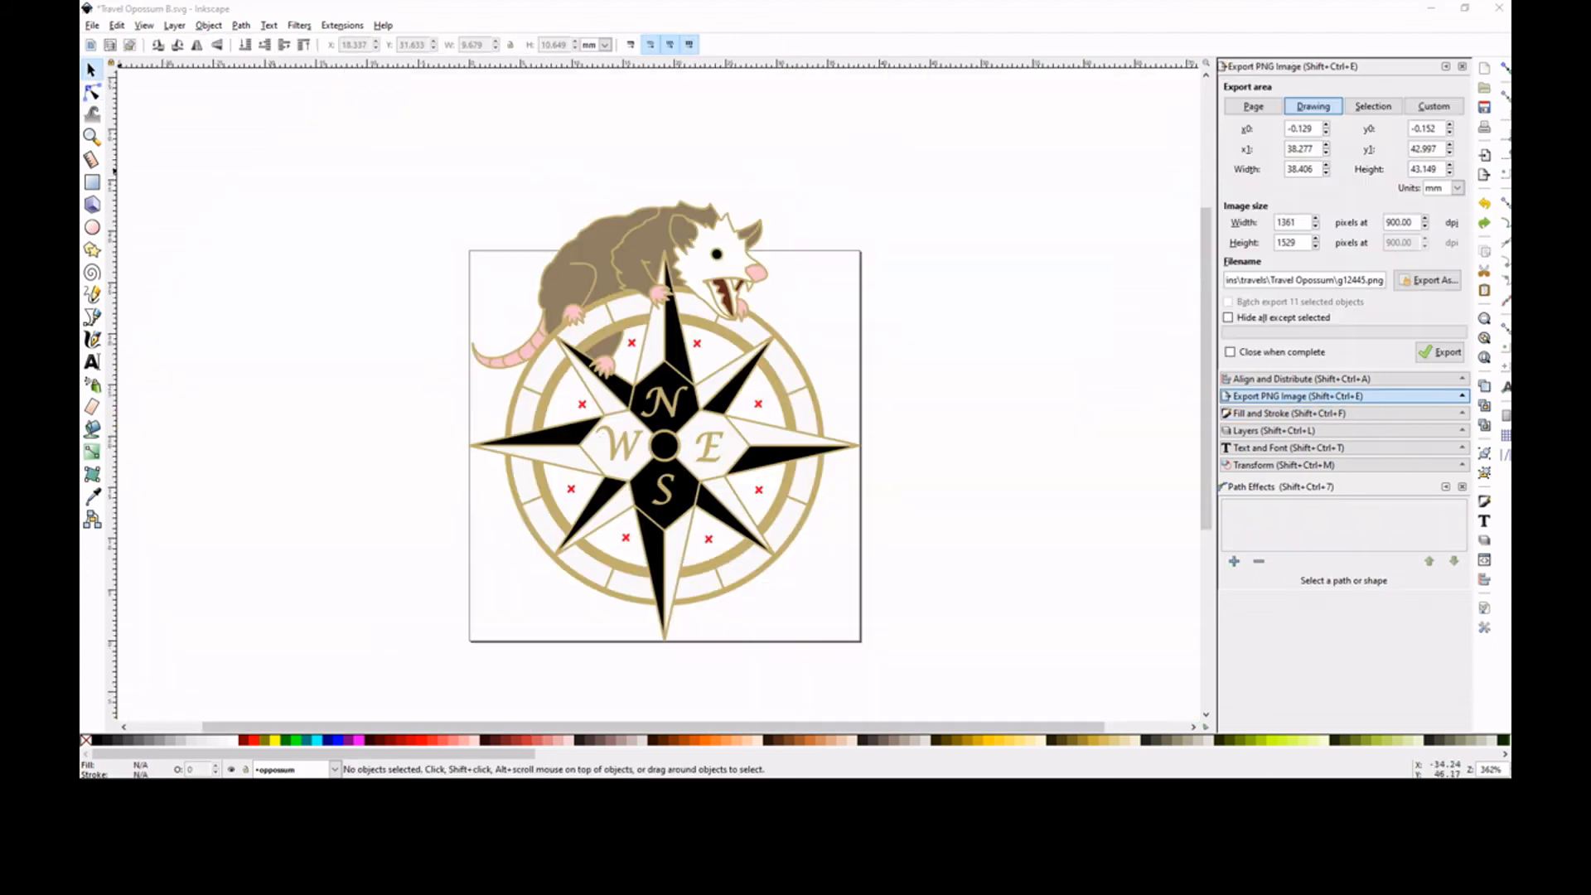
Step: Shift the opossum's head slightly up and to the left, and move the far front paw to match under the jaw
left_click(716, 274)
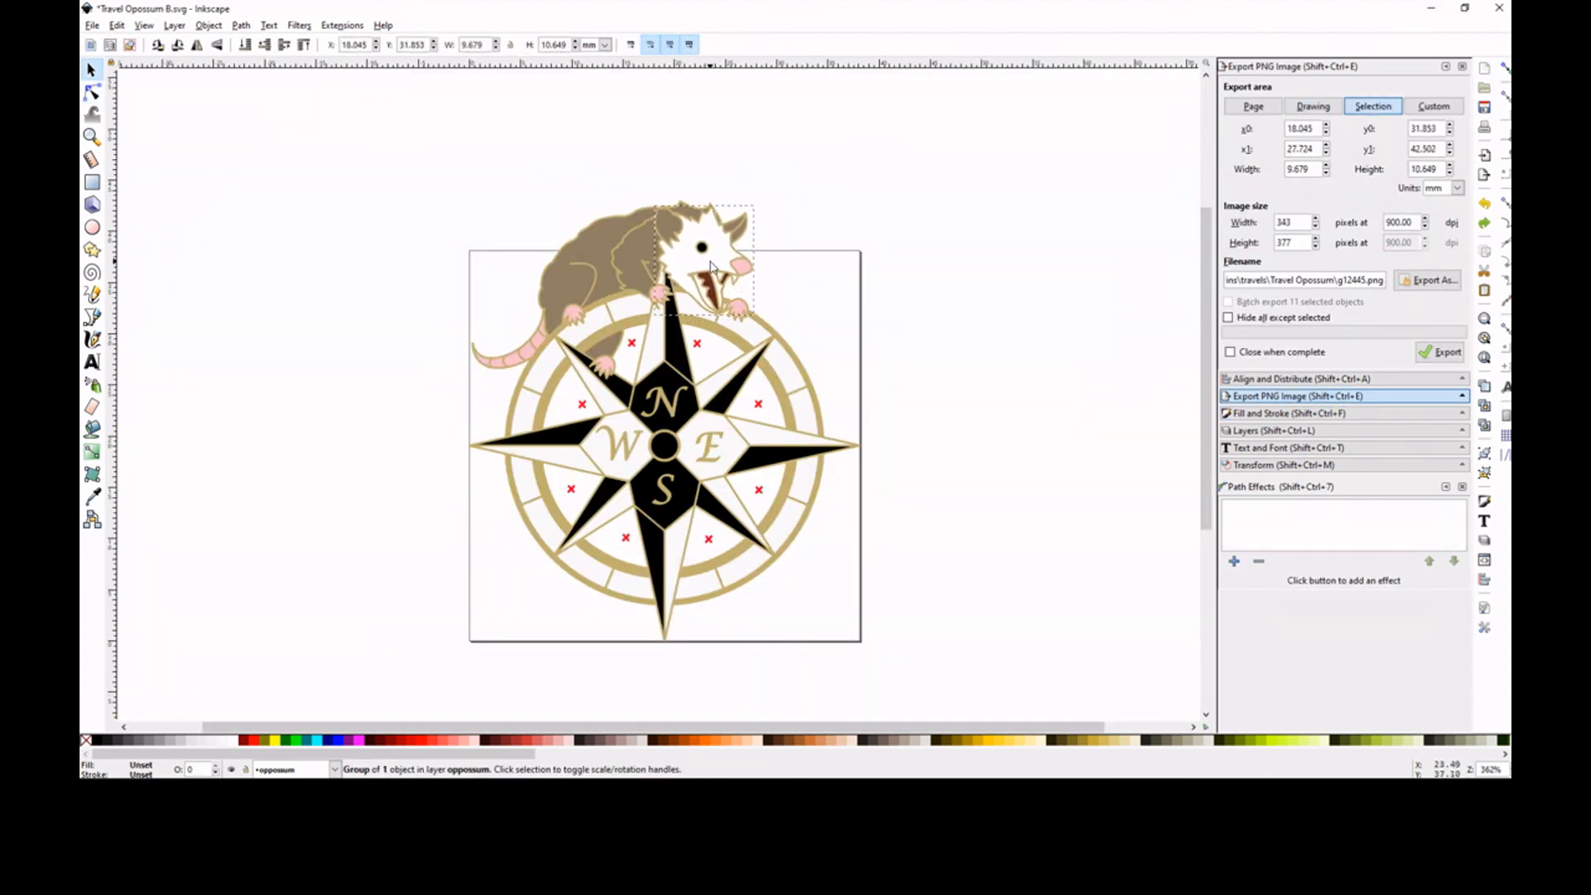
left_click_drag(709, 267, 707, 271)
left_click_drag(706, 267, 706, 262)
left_click(738, 307)
left_click_drag(739, 309, 721, 299)
left_click(811, 271)
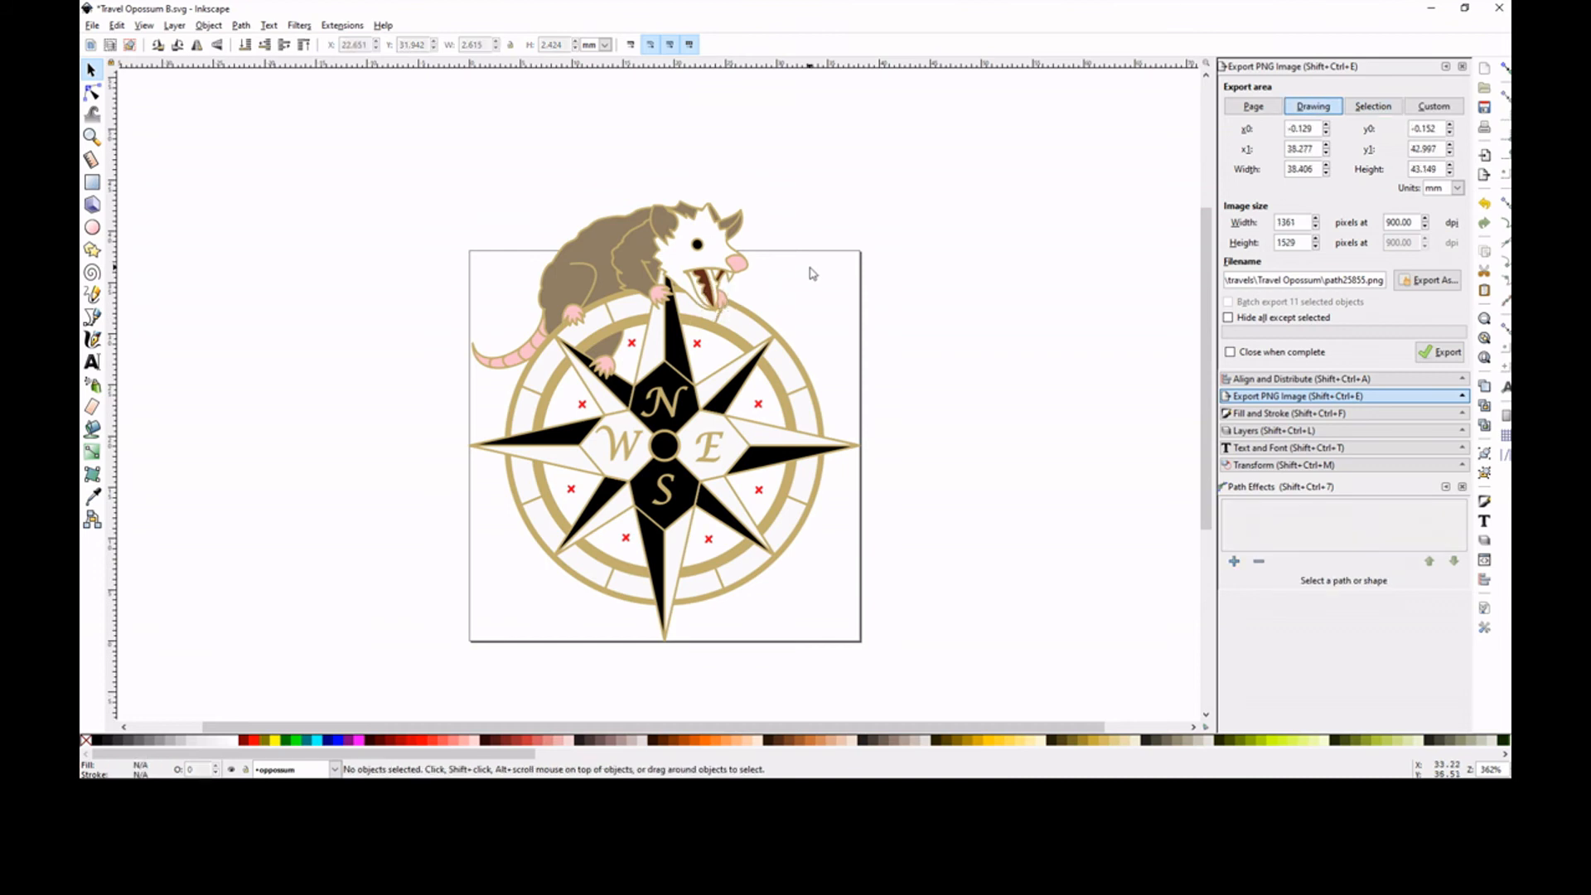
Step: Edit the outline of the dark ear nearest the neck, moving its top node down so it is hidden behind the white face
scroll(737, 242, "up", 3, "ctrl")
left_click(92, 92)
left_click(610, 142)
left_click_drag(660, 136, 655, 213)
left_click(821, 189)
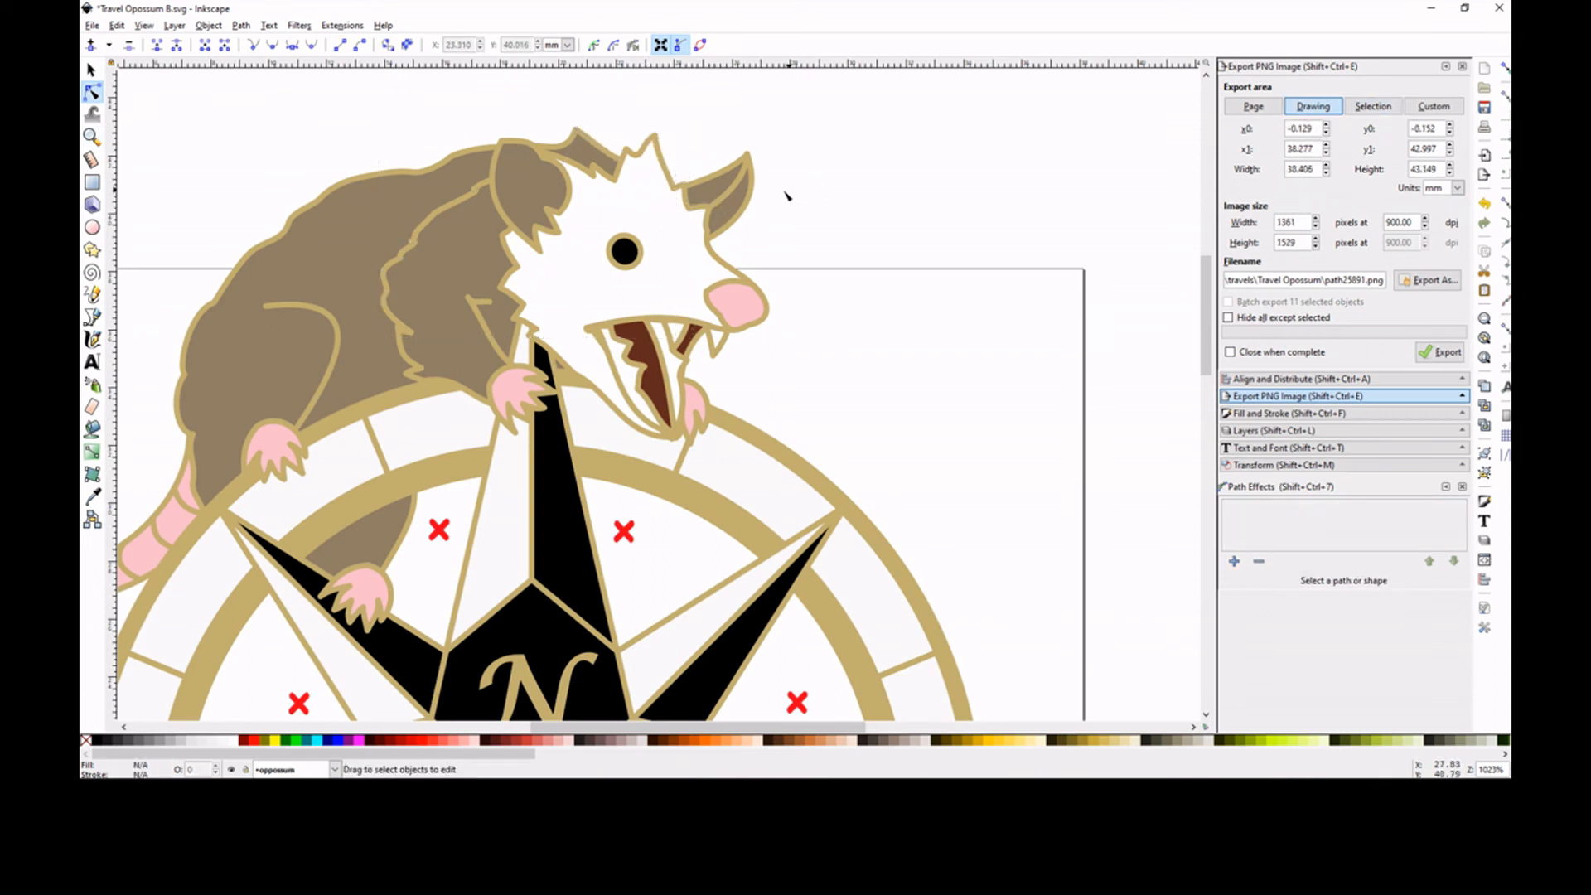
left_click(92, 227)
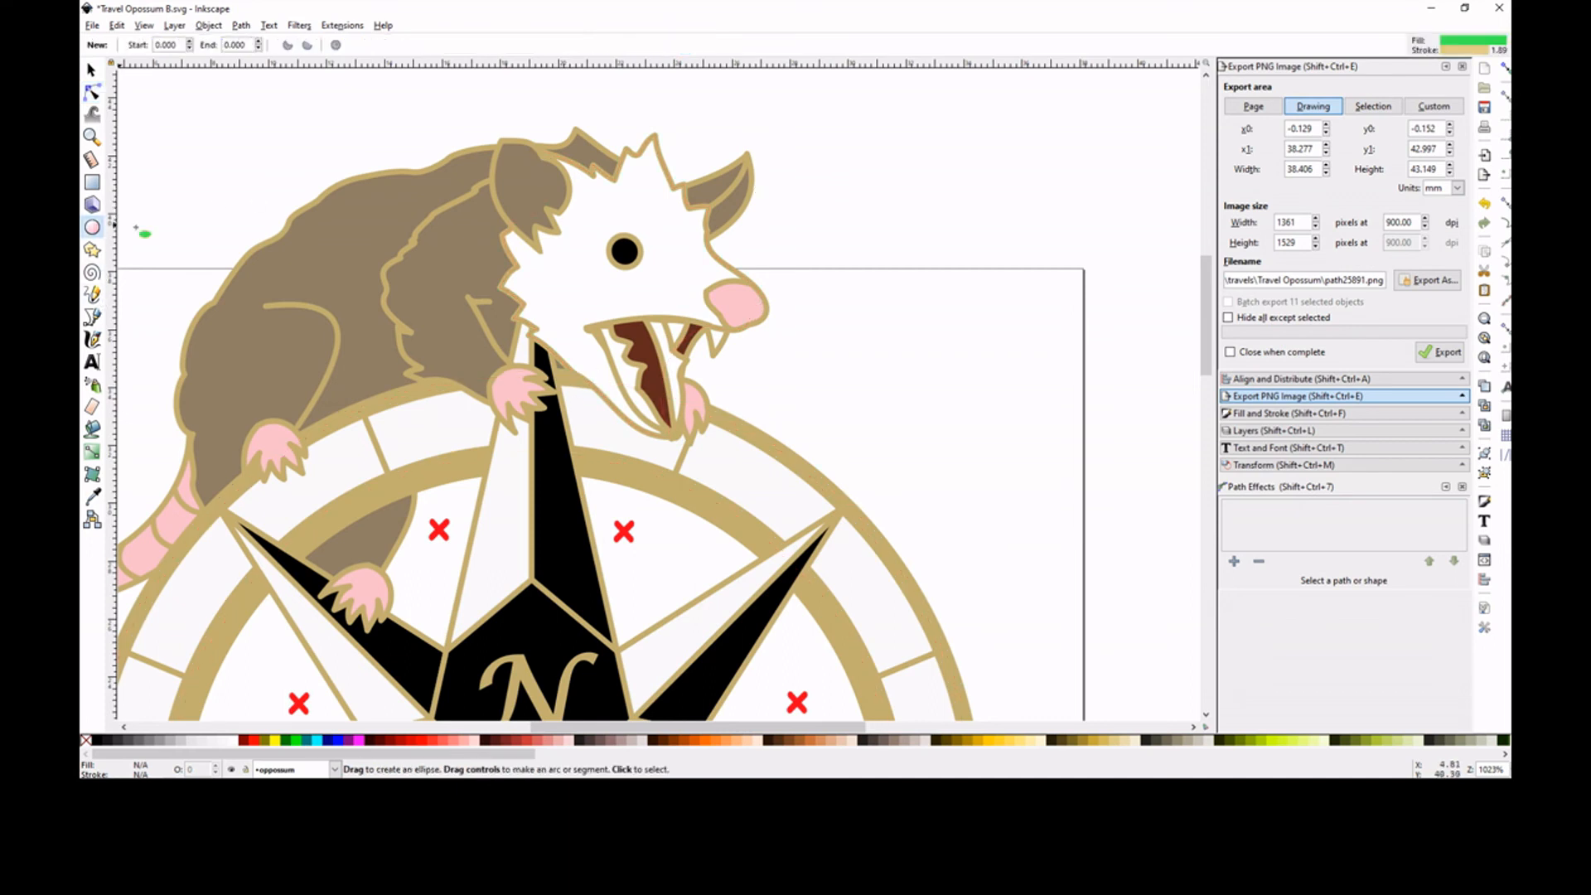
left_click_drag(550, 334, 610, 390)
key("ctrl+z")
Step: Draw a closed freehand patch in the gap between the near front paw and the lower jaw
left_click(92, 295)
left_click_drag(545, 315, 530, 384)
left_click_drag(586, 335, 546, 315)
Step: Place the patch behind the compass's north point and fill it with the off-white sampled from the compass
left_click(1289, 413)
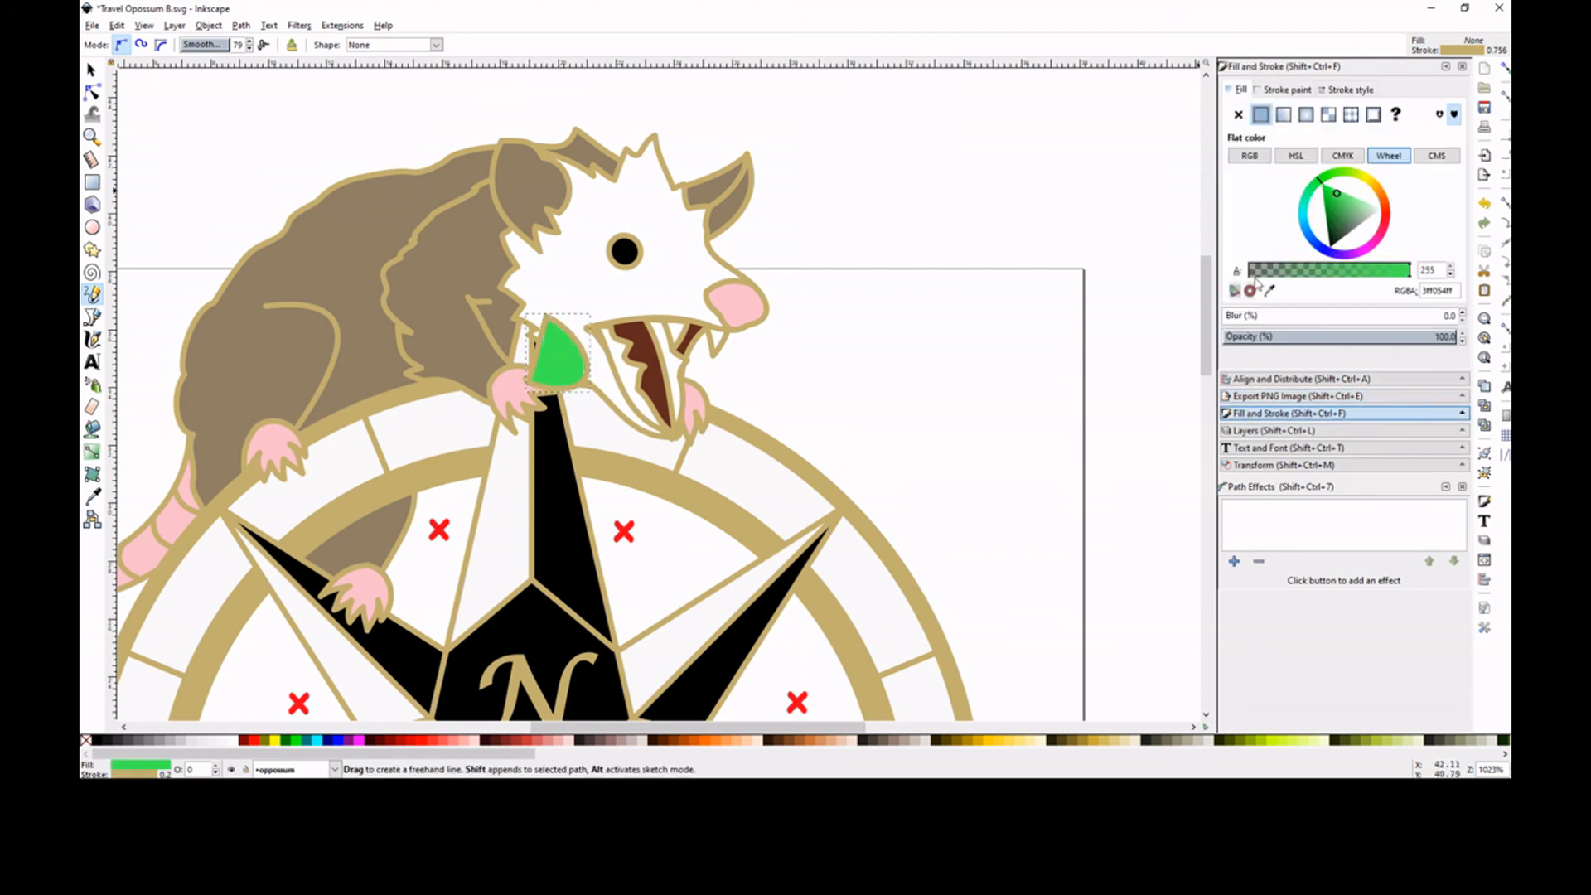
left_click(1269, 290)
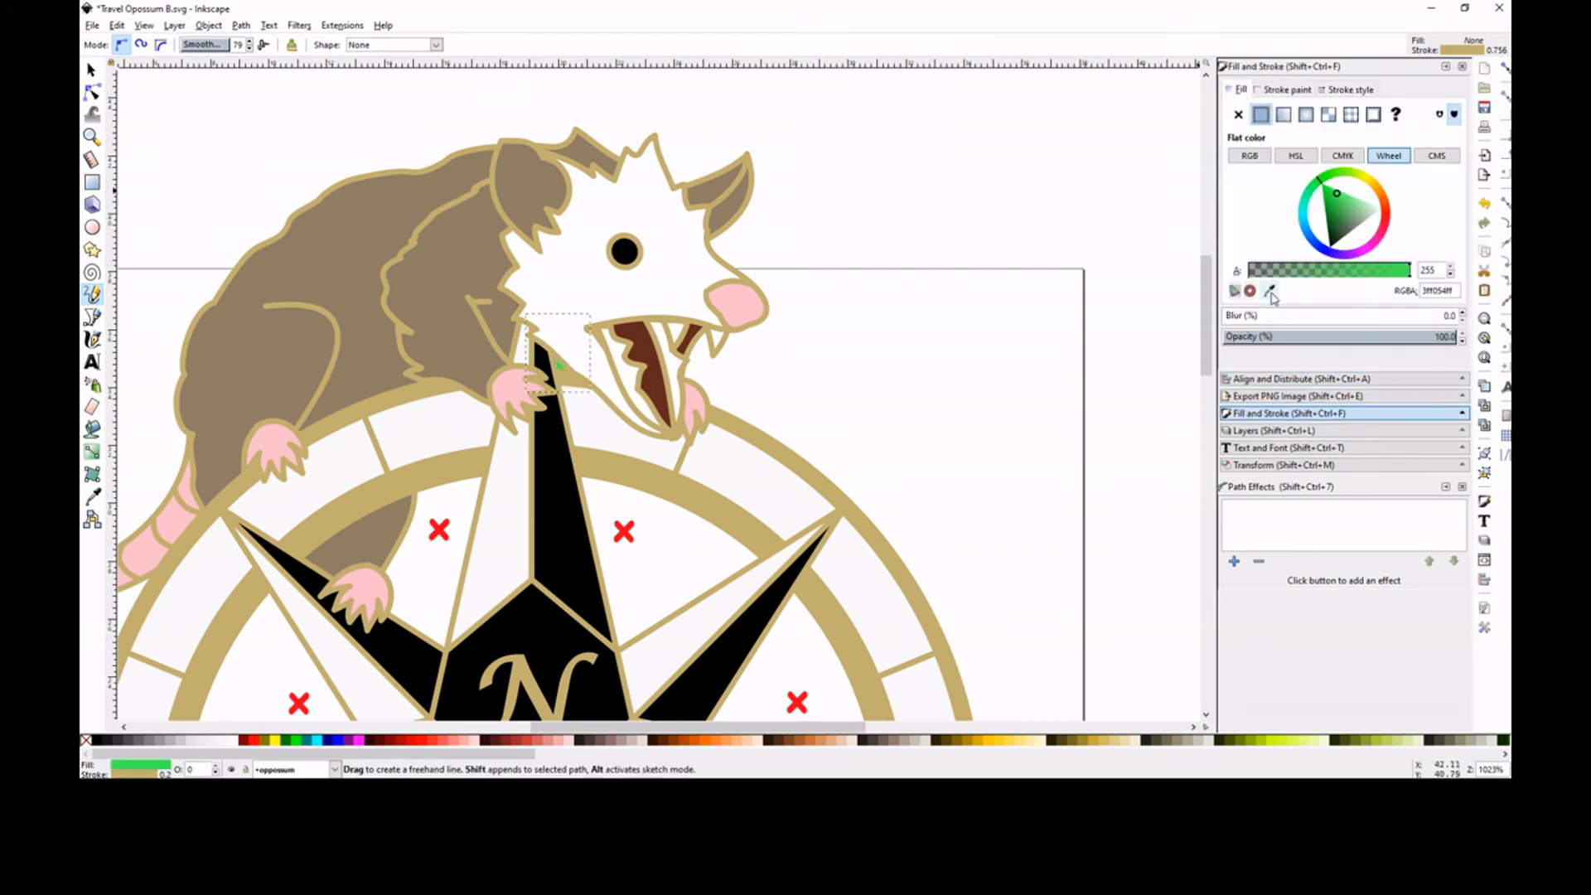
left_click(648, 484)
key("Escape")
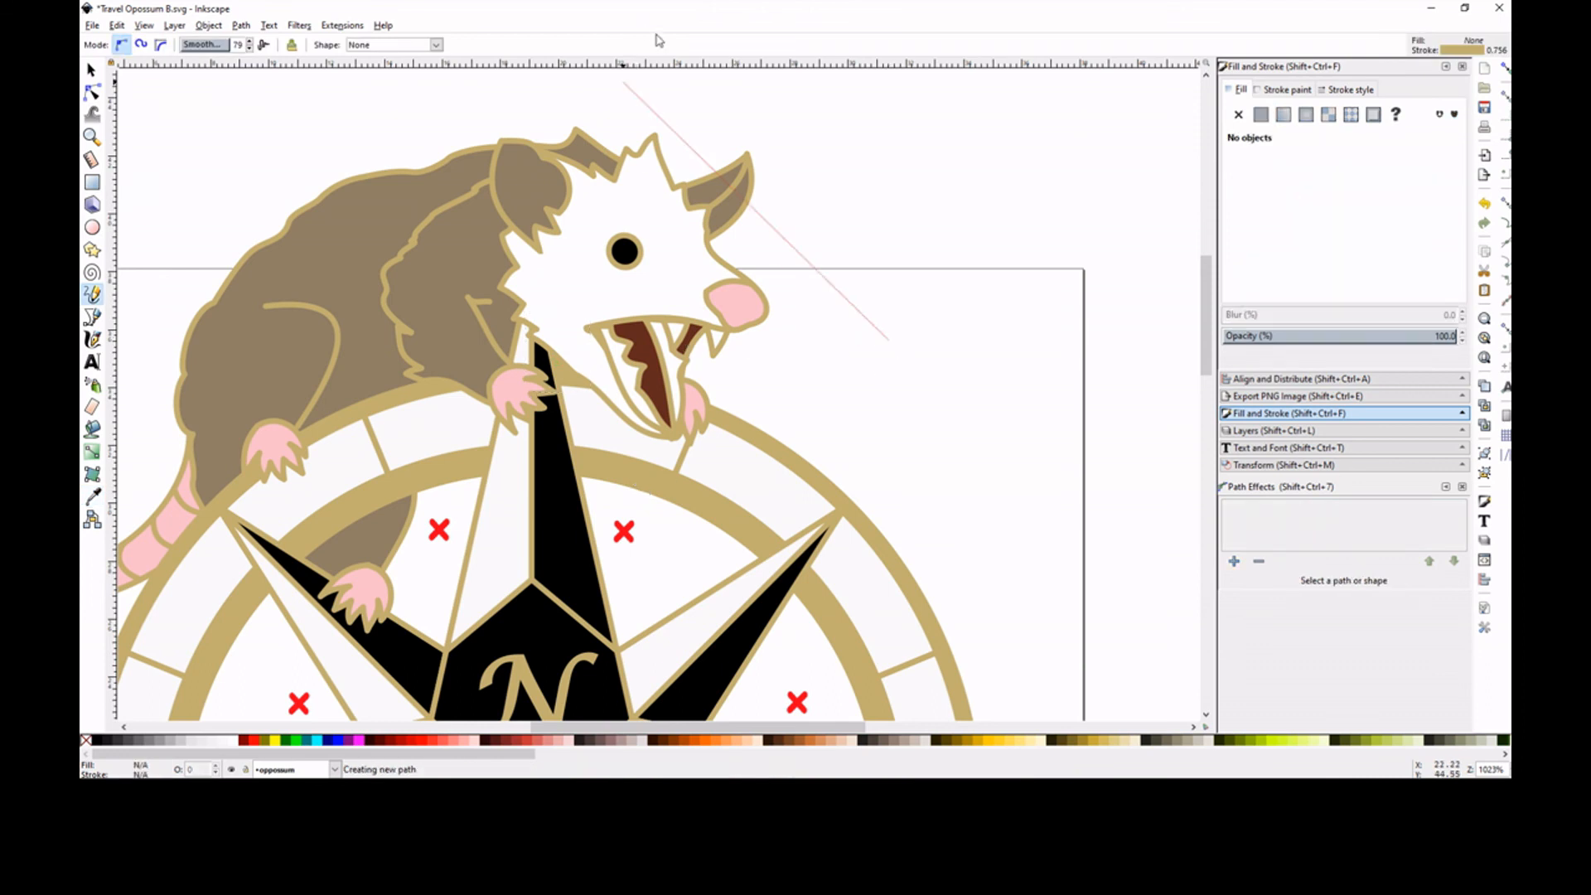
Step: Move the bottom node of the white shape inside the open mouth slightly upward at the lower jaw's tip
key("n")
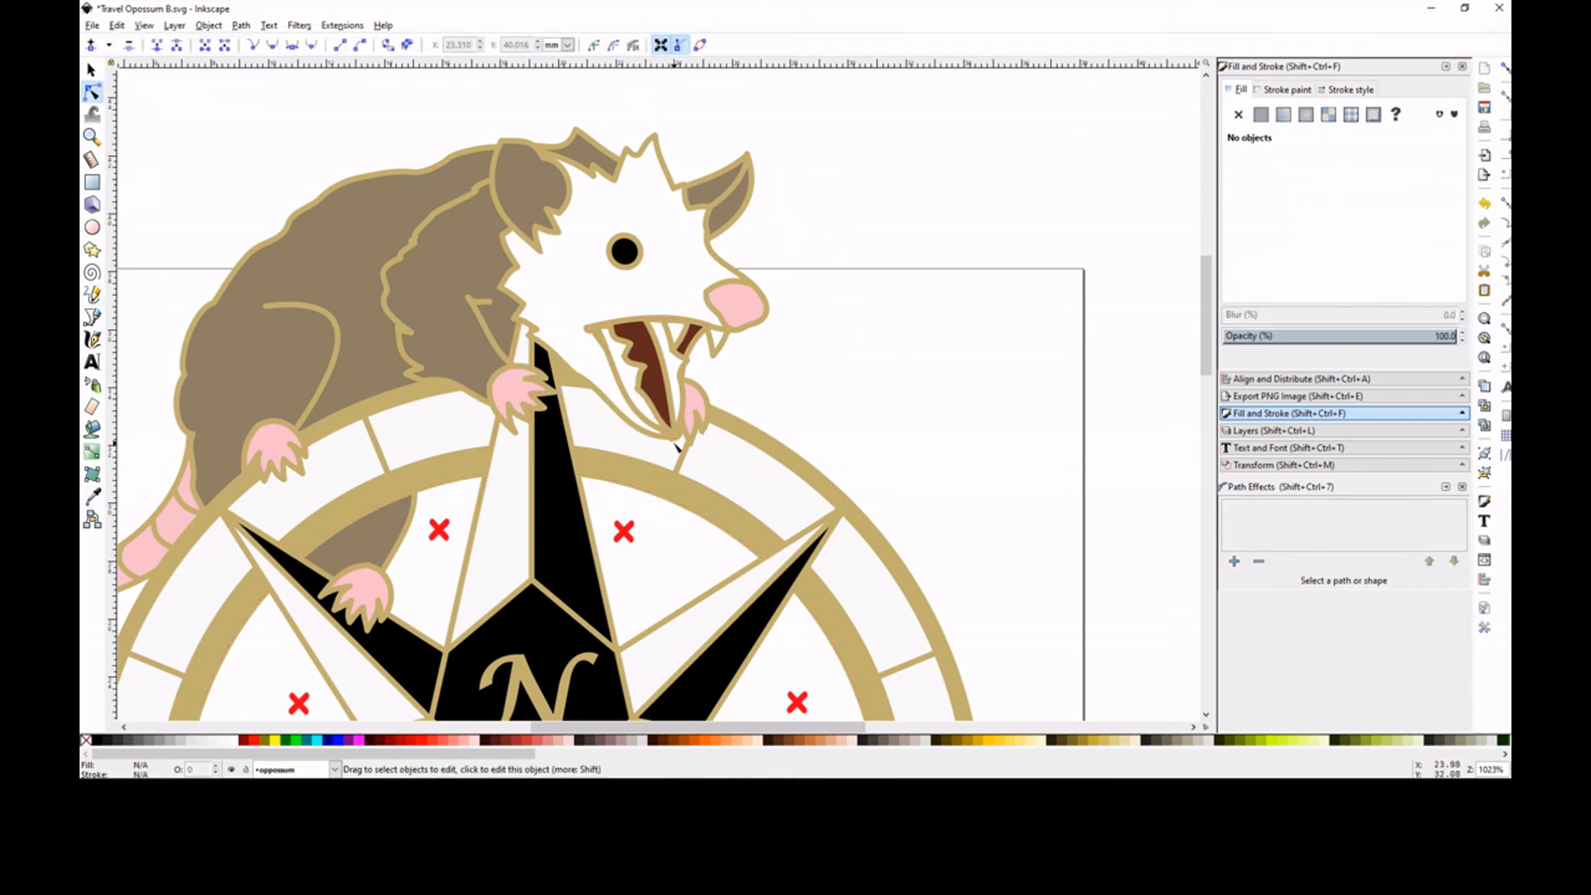
left_click(671, 443)
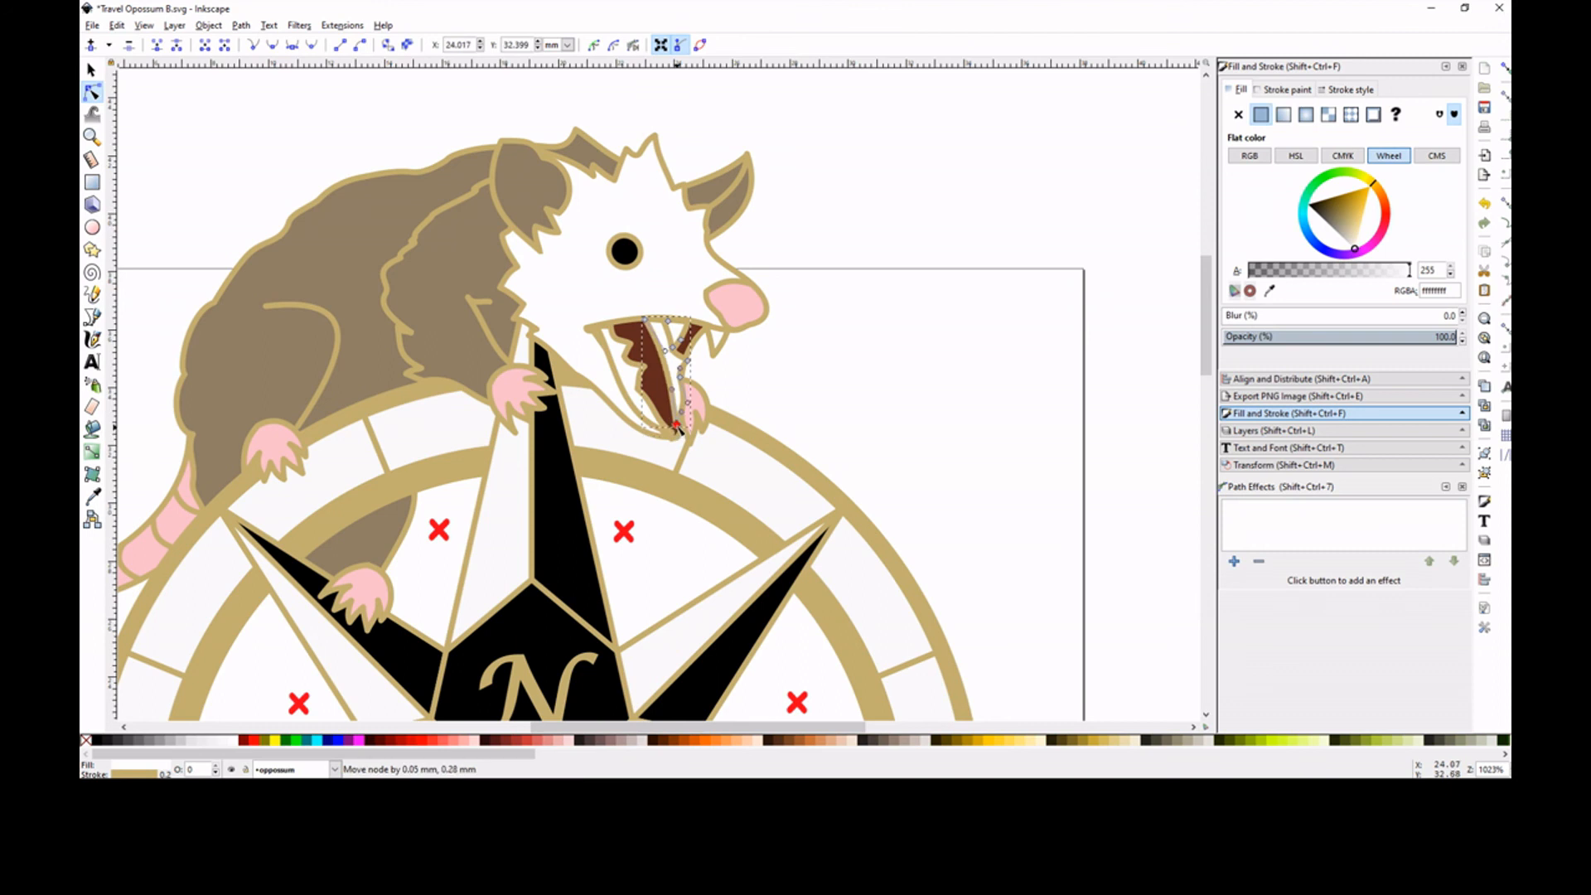
left_click(804, 374)
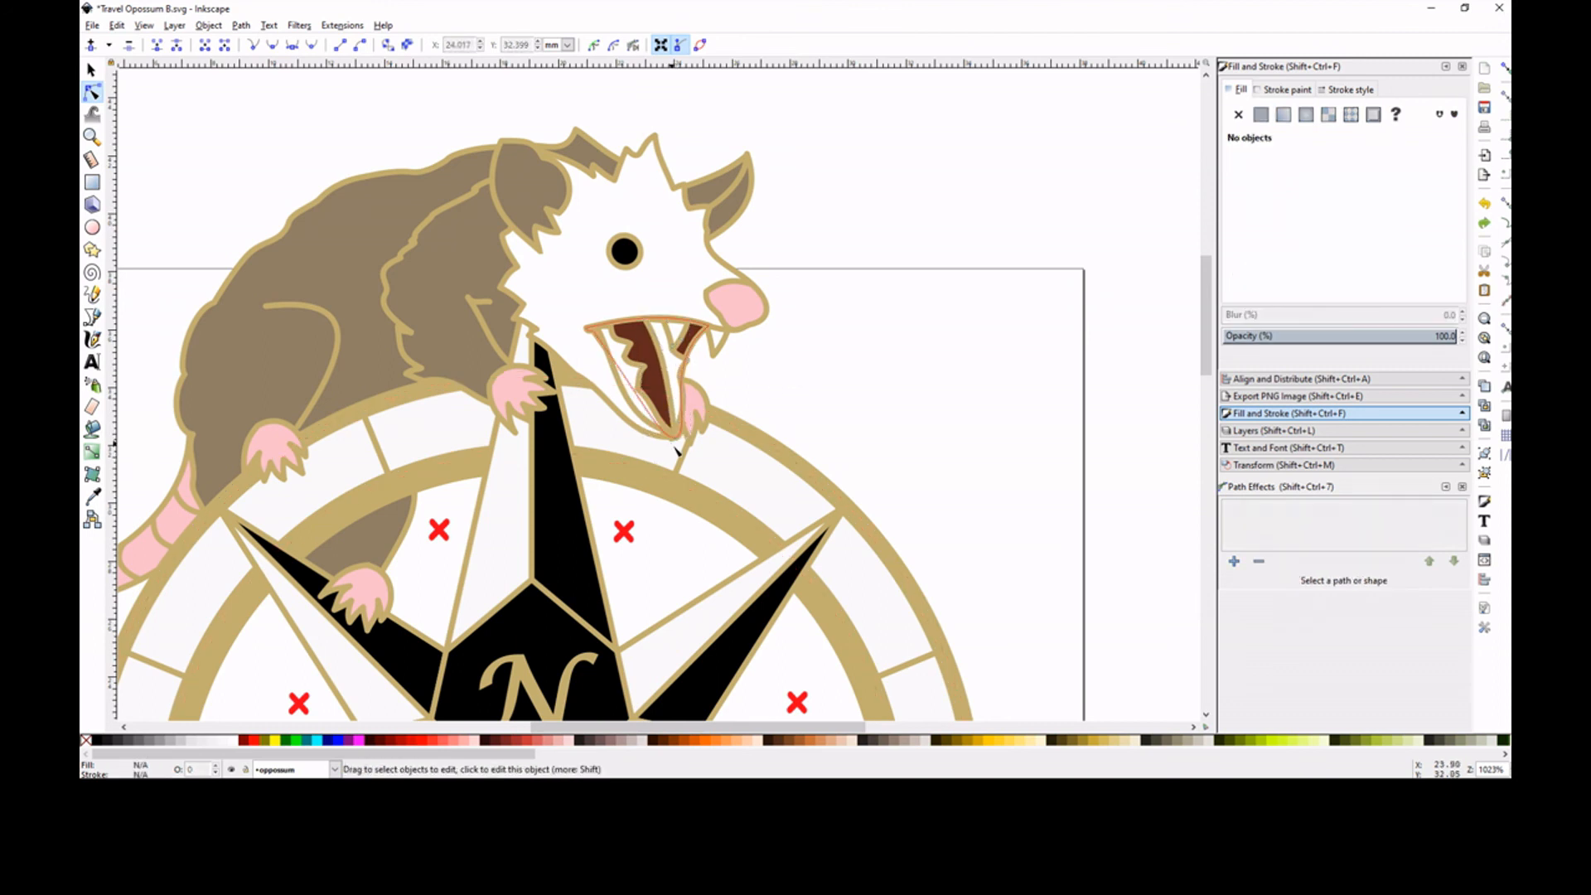
left_click(92, 70)
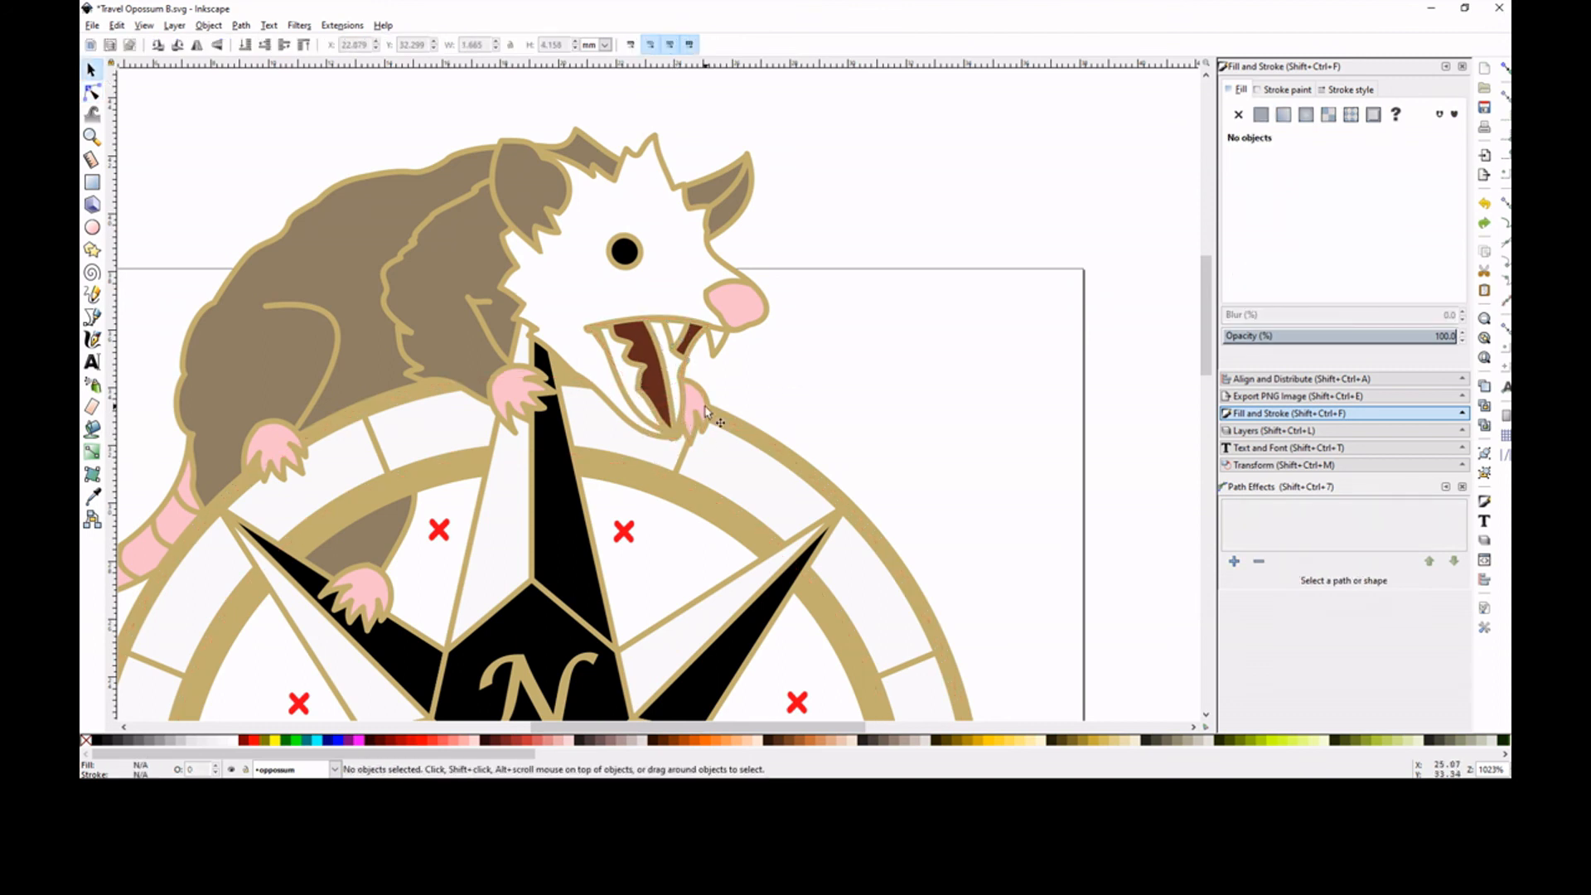
left_click(704, 412)
left_click(782, 389)
Step: Draw a freehand fur stroke along the front curve of the hind leg and adjust its upper node against the thigh line
left_click(92, 295)
mouse_move(331, 318)
left_mouse_down()
mouse_move(339, 348)
mouse_move(318, 366)
left_mouse_up()
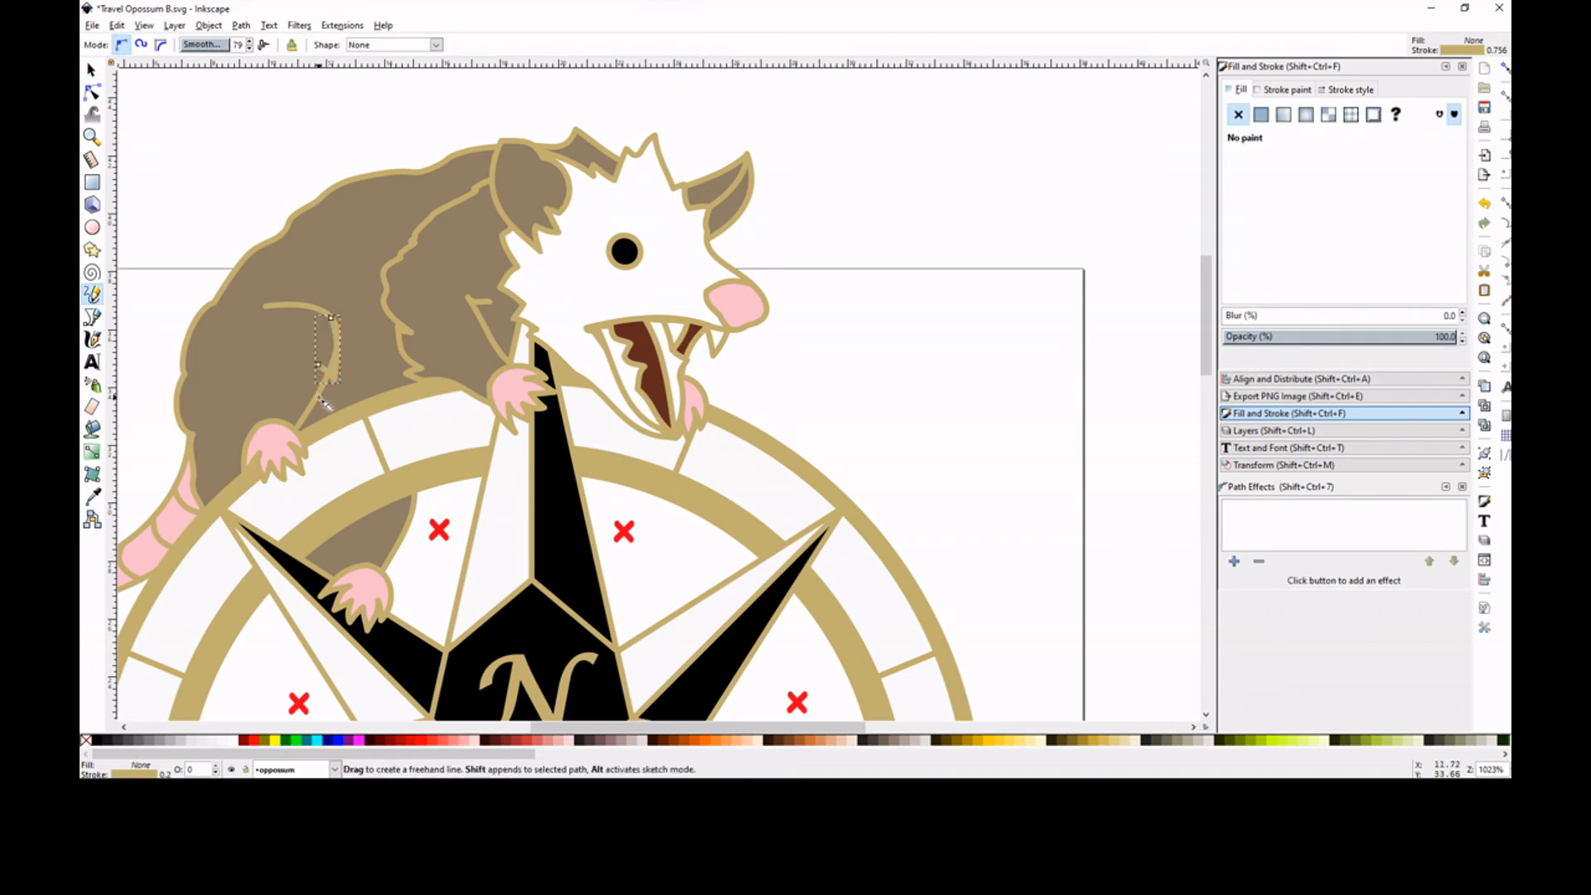
left_click(92, 92)
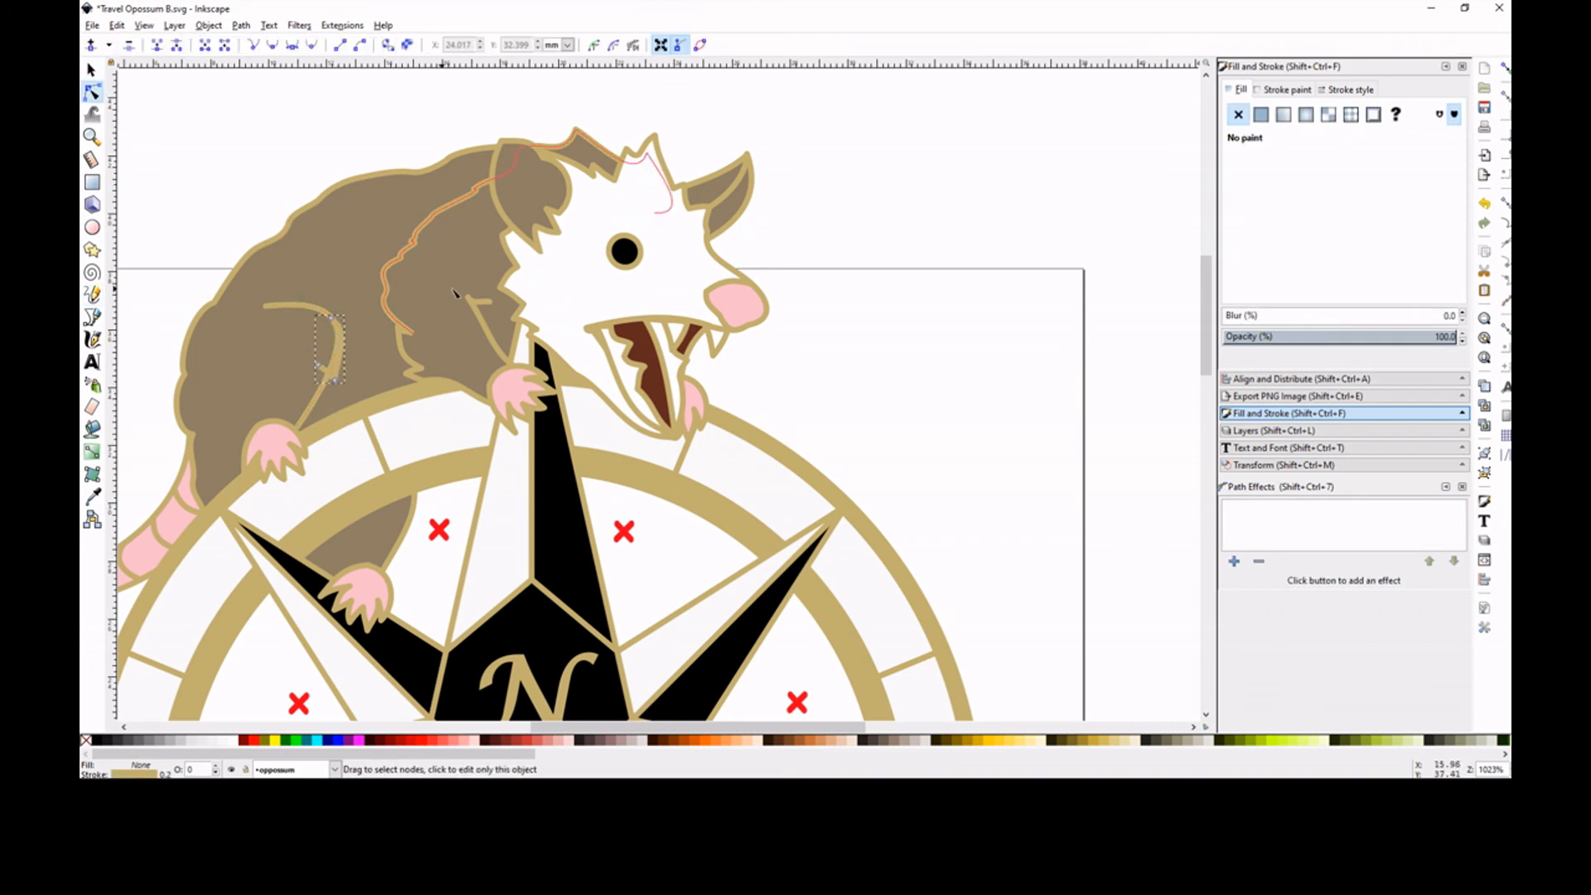
left_click(330, 316)
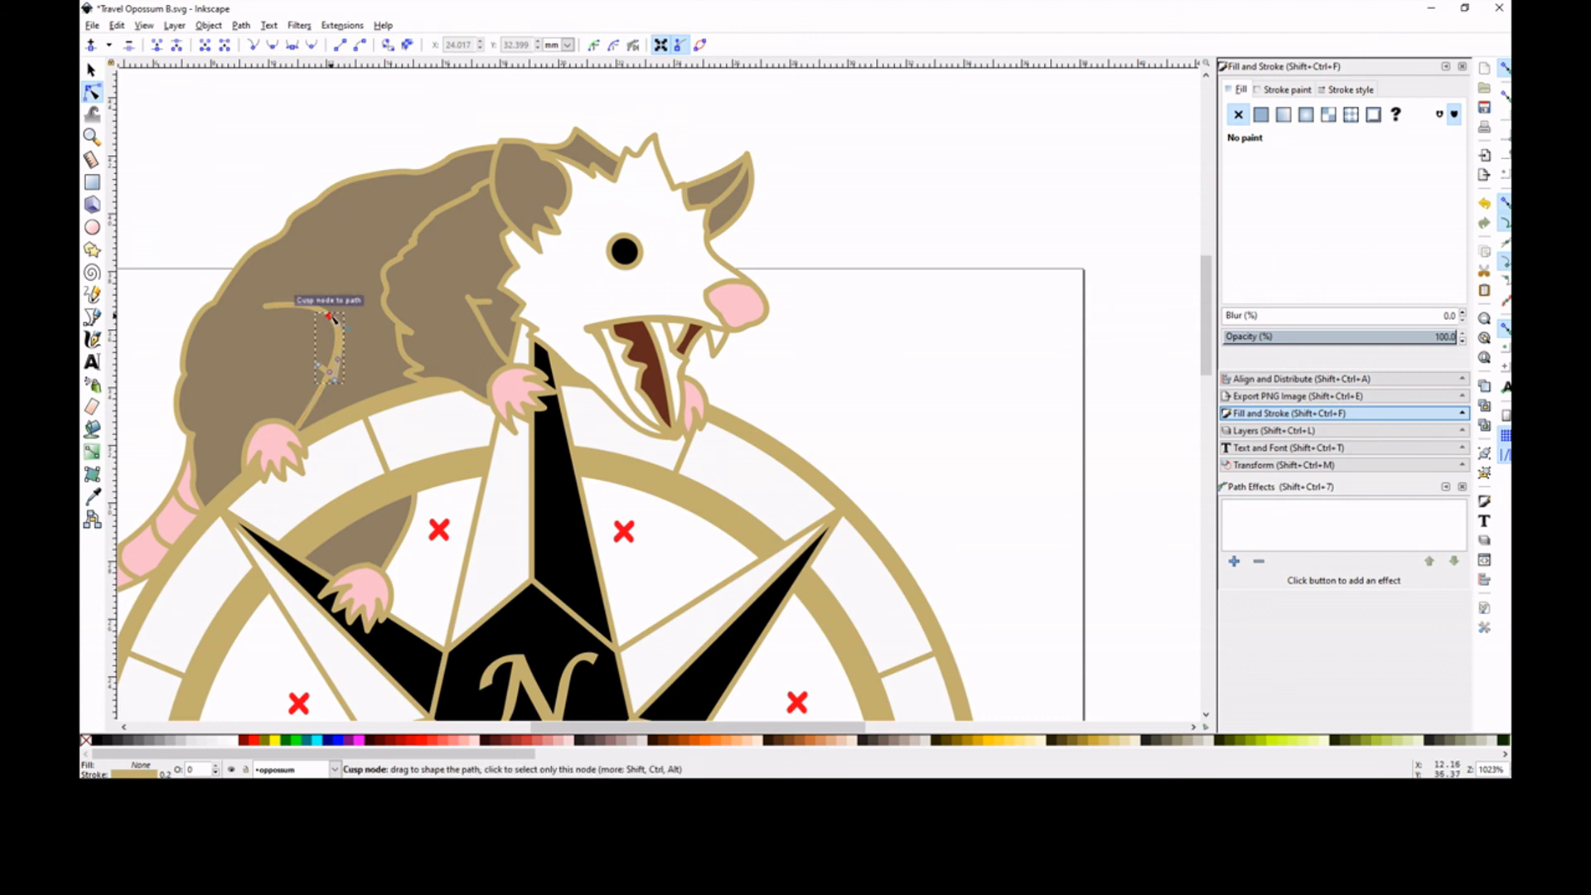
Step: Give the hind leg's fur stroke a flat fill in the body's brown, 8f7f64ff
left_click(1261, 115)
key("Escape")
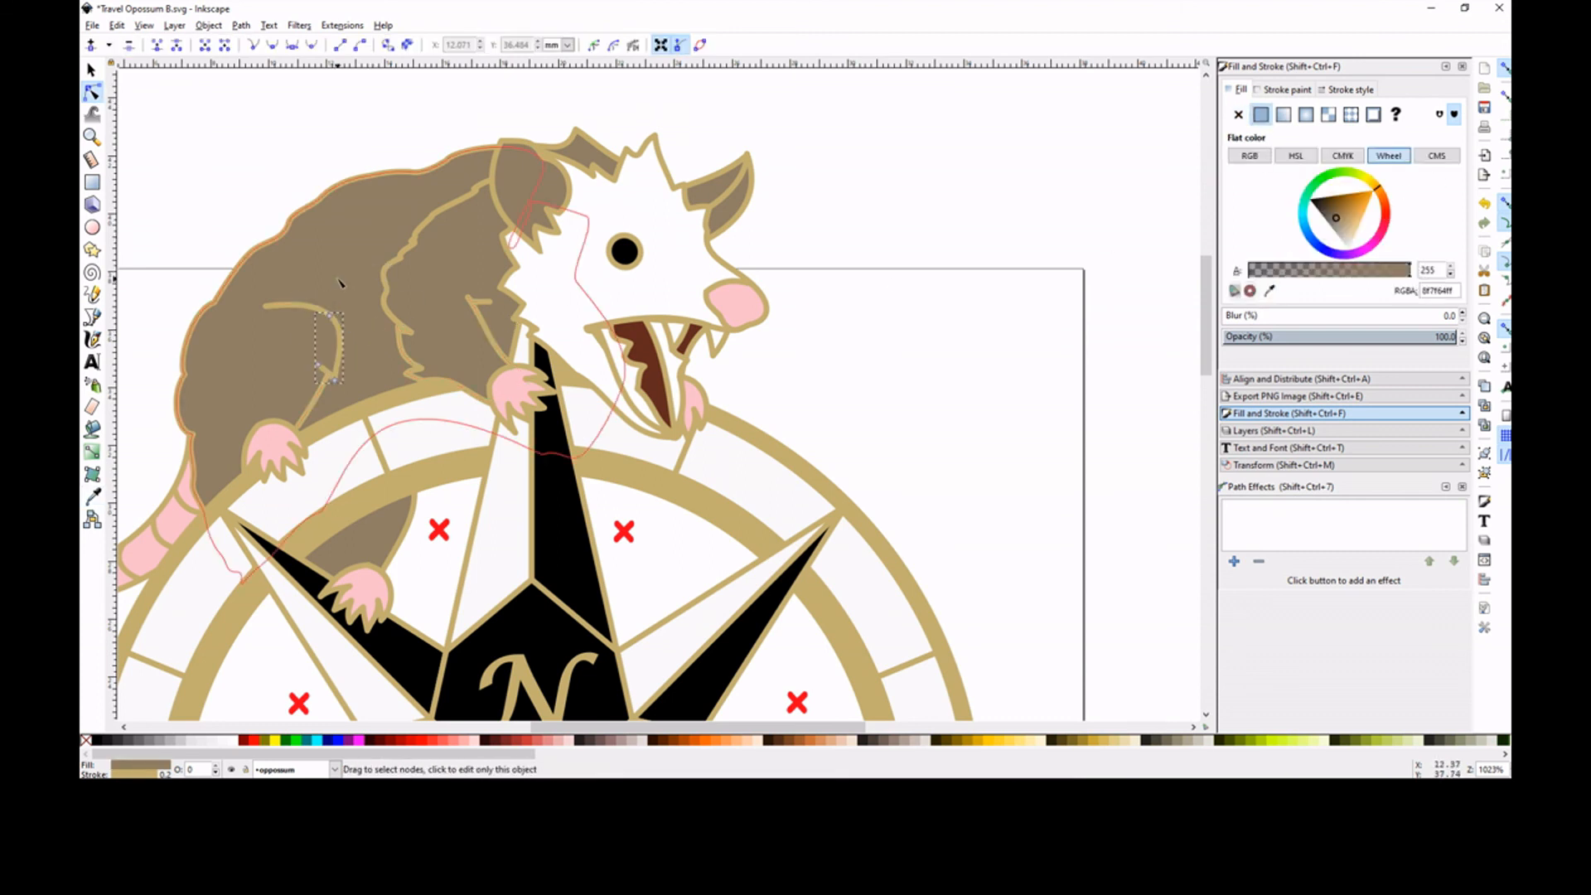
left_click(246, 181)
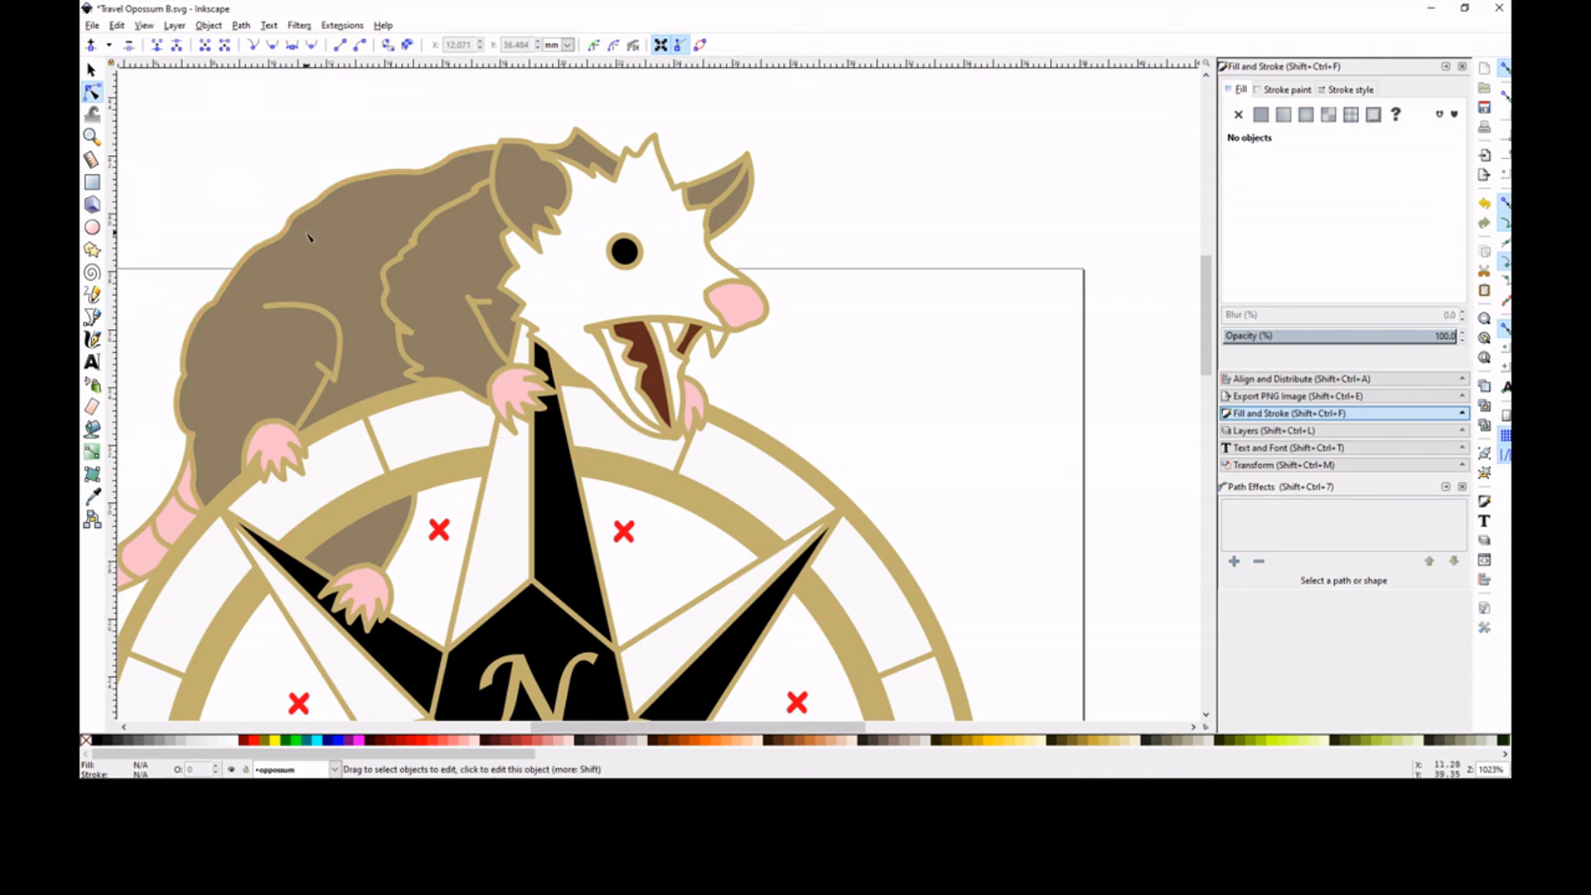
Step: Draw a second, shorter freehand fur stroke on the hind leg, directly below the first tuft
key("p")
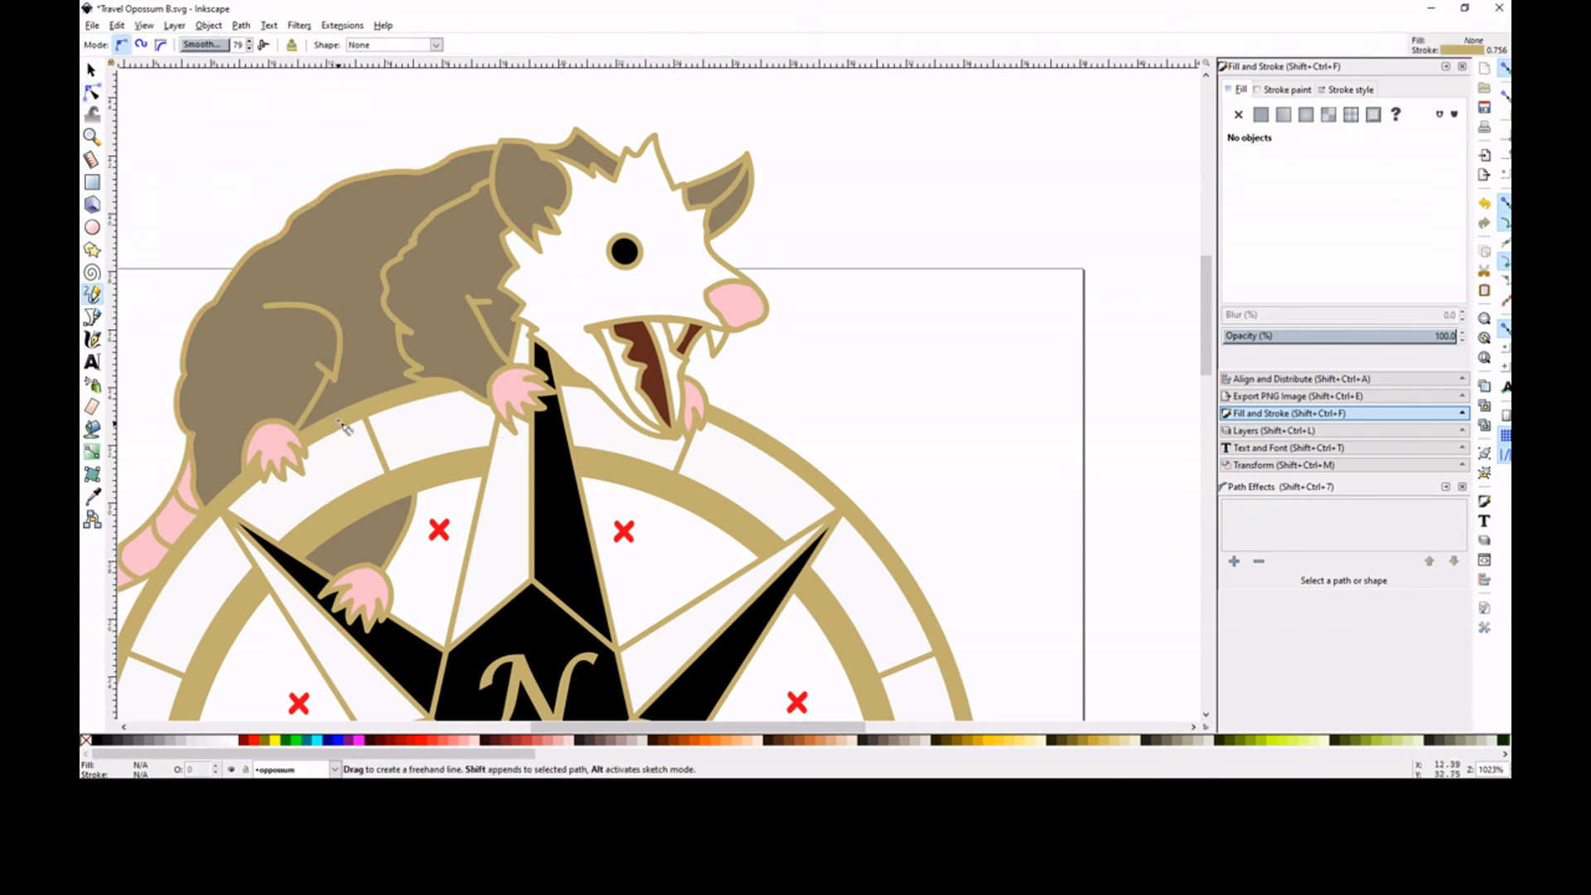
mouse_move(320, 365)
left_mouse_down()
mouse_move(315, 400)
mouse_move(306, 388)
left_mouse_up()
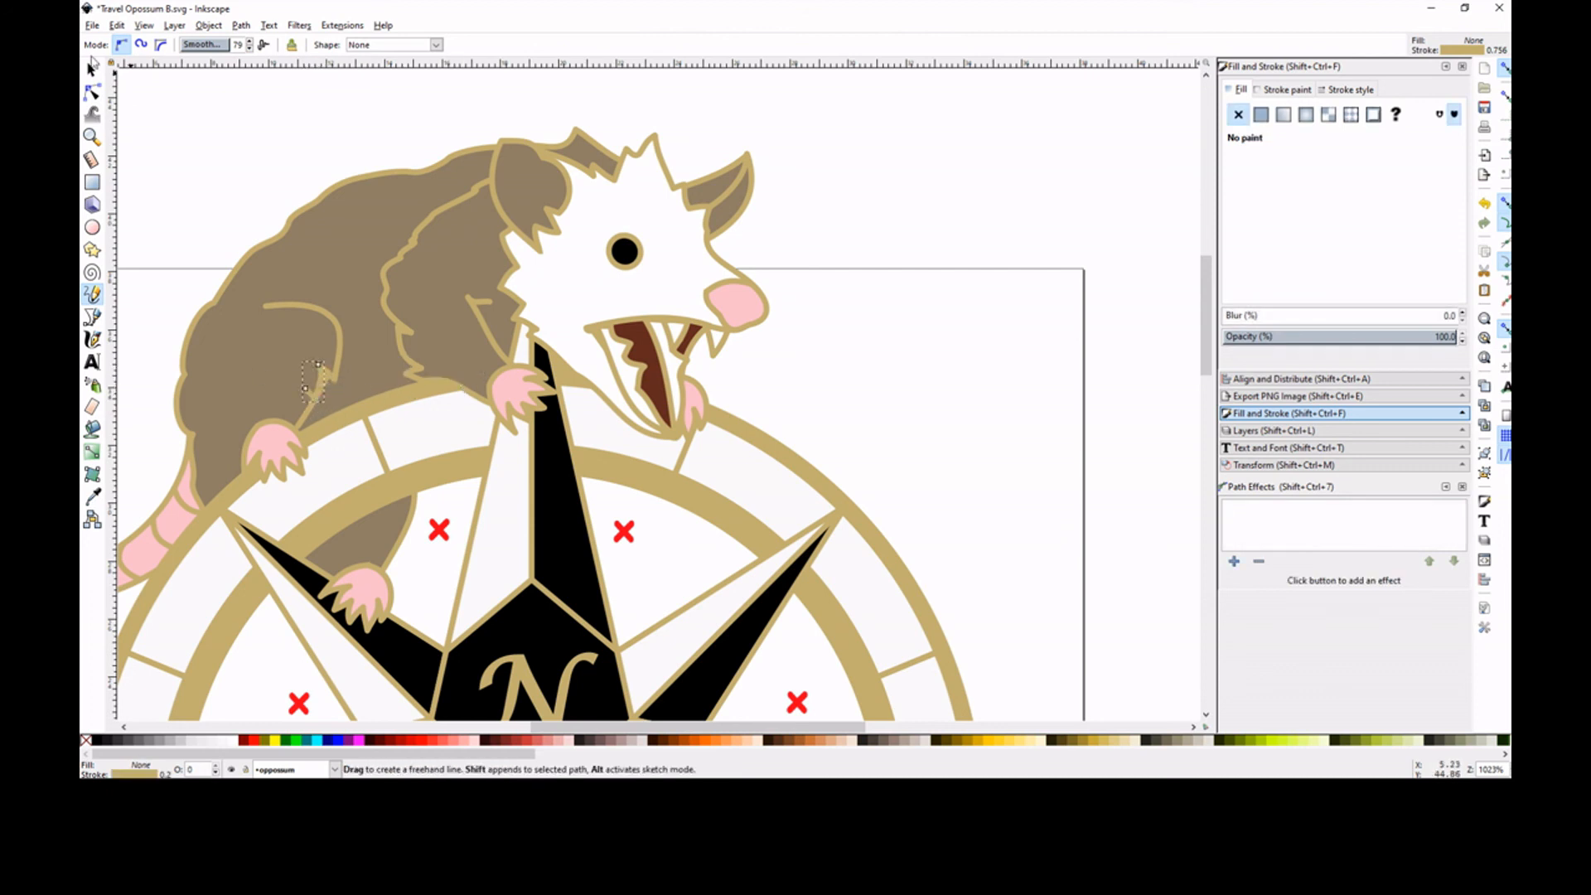
left_click(93, 67)
left_click(234, 135)
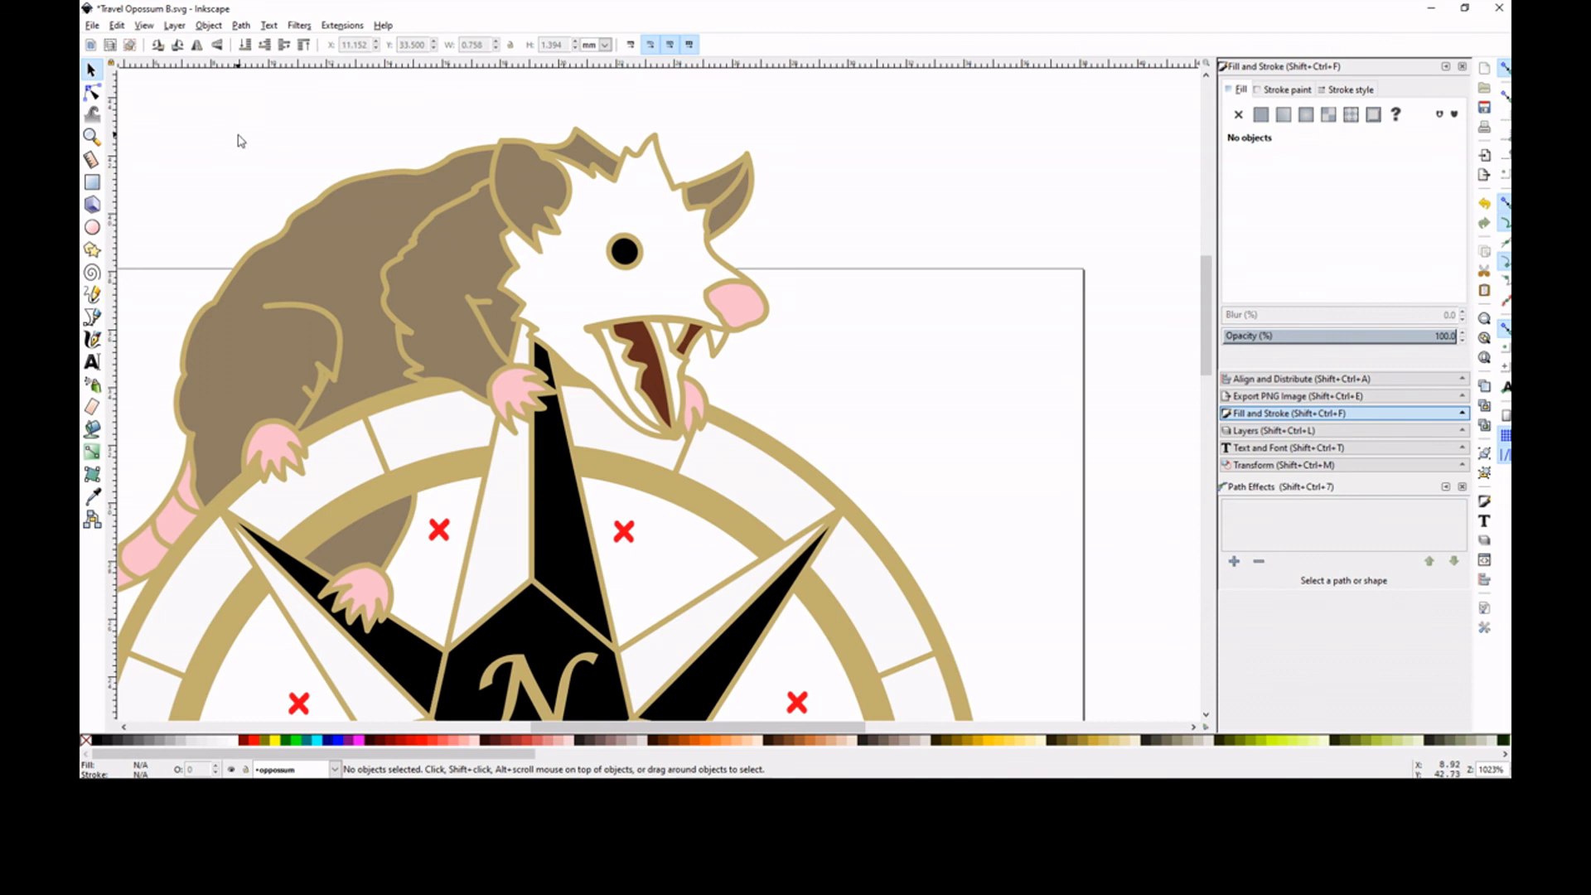